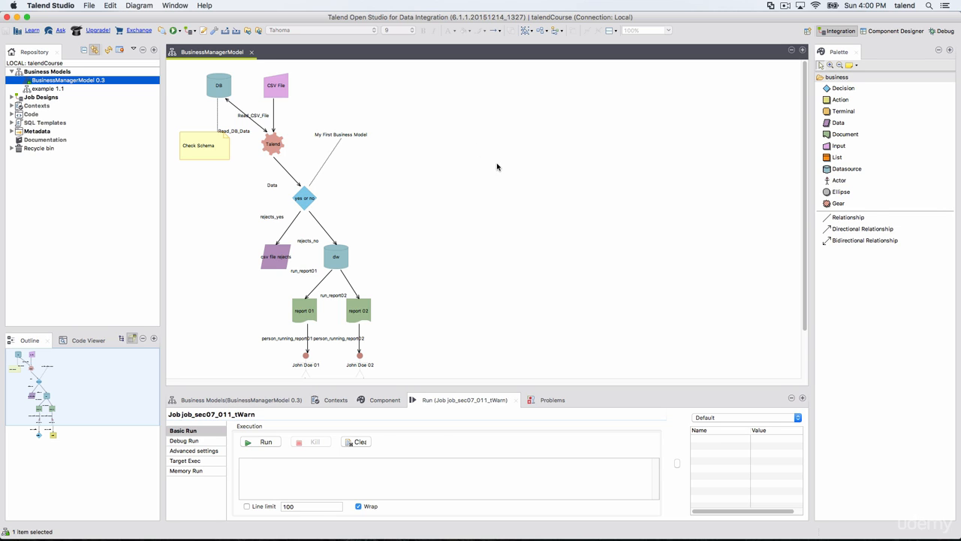
Open the Database_Load_Jobs 0.1 job from the repository's Job Designs.
{"action": "right_click", "coordinate": [525, 173]}
{"action": "left_click", "coordinate": [421, 190]}
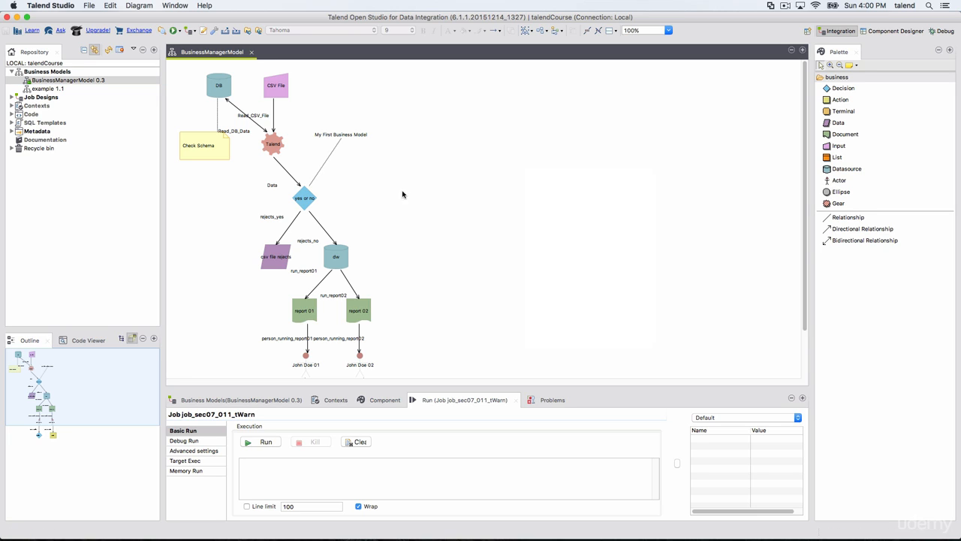
{"action": "left_click", "coordinate": [11, 71]}
{"action": "left_click", "coordinate": [11, 80]}
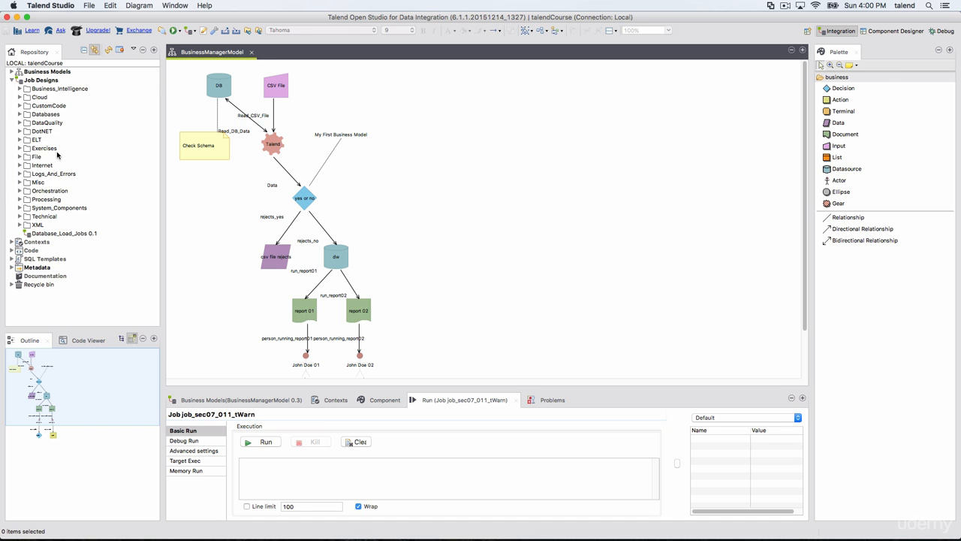
{"action": "left_click", "coordinate": [59, 233]}
{"action": "double_click", "coordinate": [59, 233]}
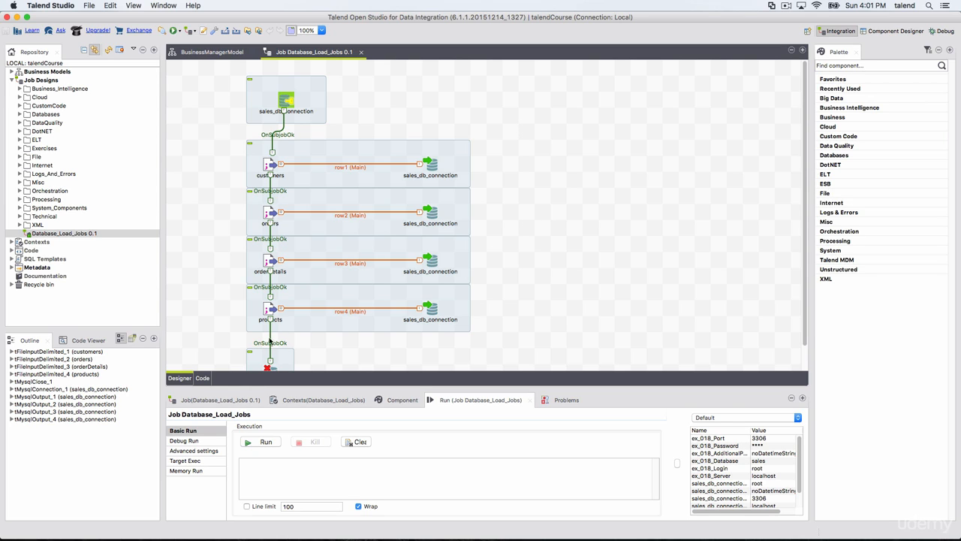
Examine the job's generated Java code from beginning to end.
{"action": "left_click", "coordinate": [189, 376]}
{"action": "left_click", "coordinate": [203, 379]}
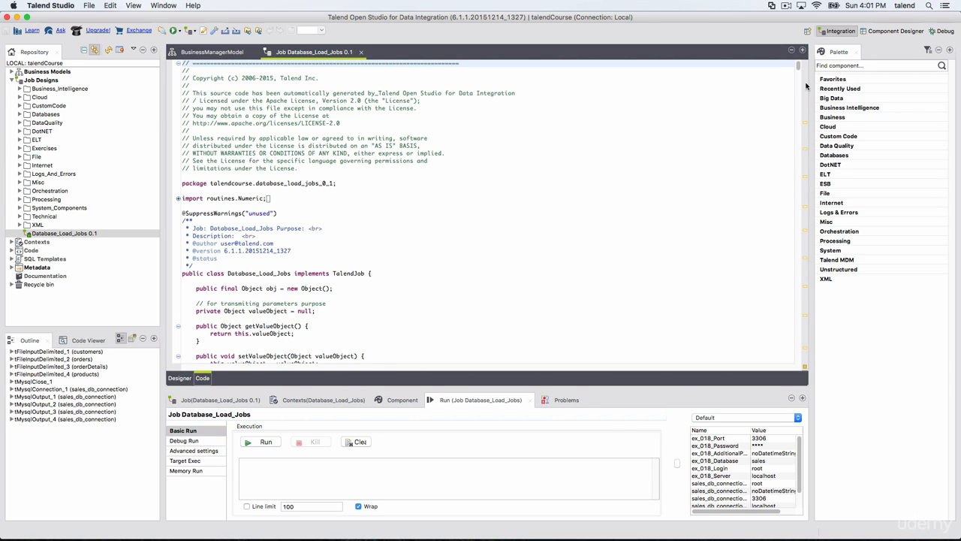
{"action": "left_click_drag", "start_coordinate": [799, 68], "coordinate": [799, 374]}
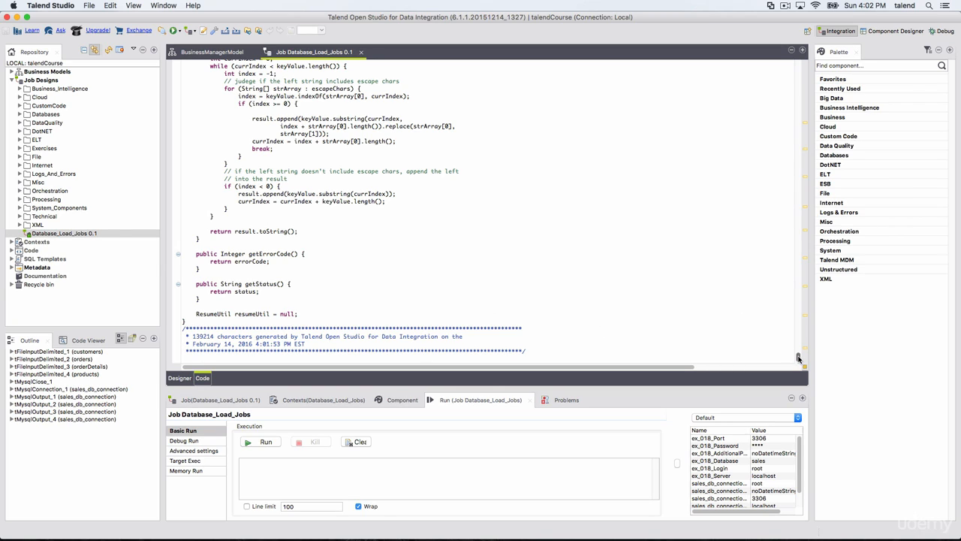
{"action": "mouse_move", "coordinate": [806, 352]}
{"action": "left_click_drag", "start_coordinate": [799, 361], "coordinate": [798, 88]}
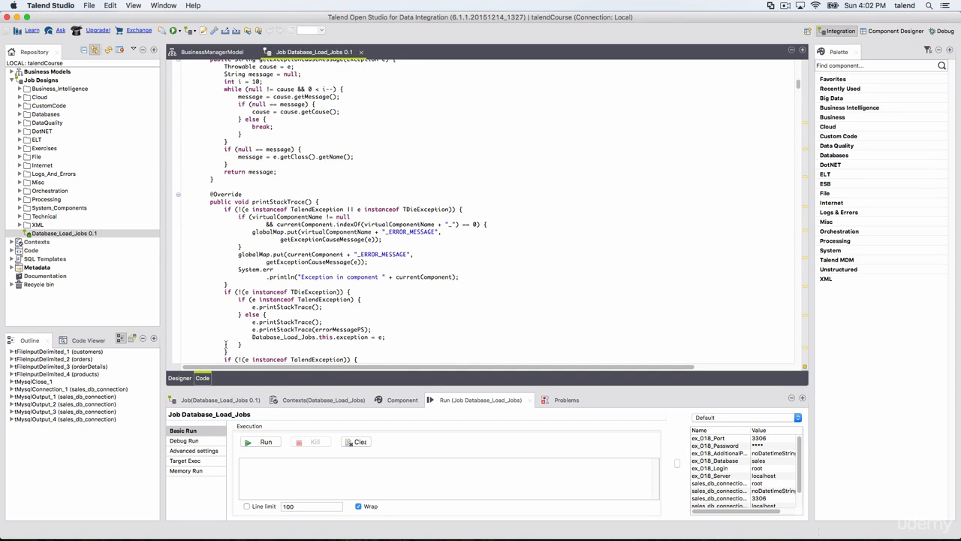
Compare the job's graphical design with its generated code and with the BusinessManagerModel diagram.
{"action": "left_click", "coordinate": [182, 377]}
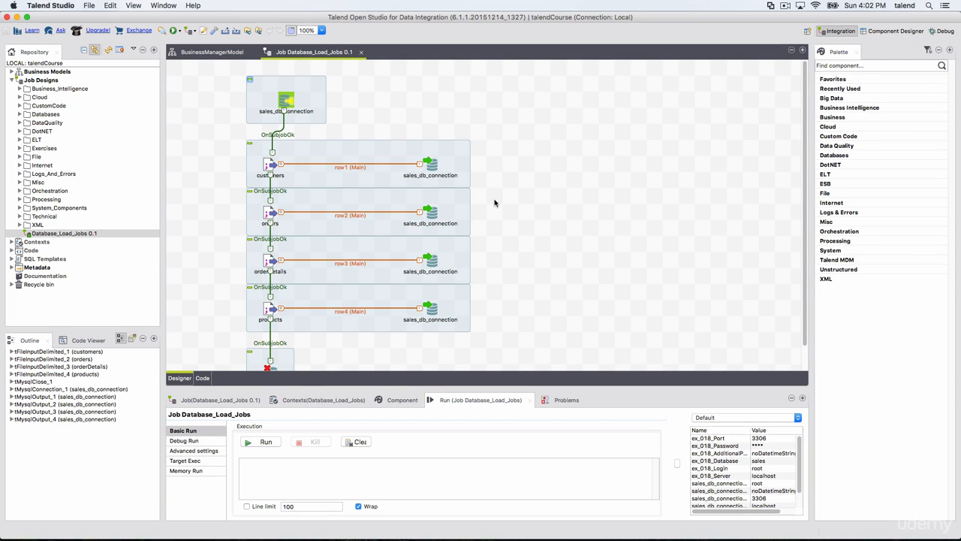
{"action": "scroll", "coordinate": [494, 203], "scroll_direction": "down", "scroll_amount": 2}
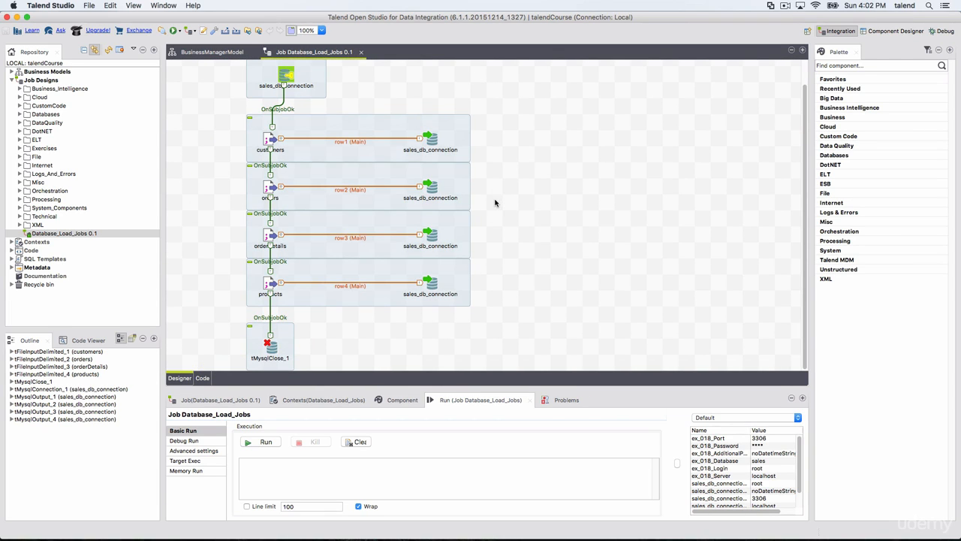
{"action": "left_click", "coordinate": [201, 379]}
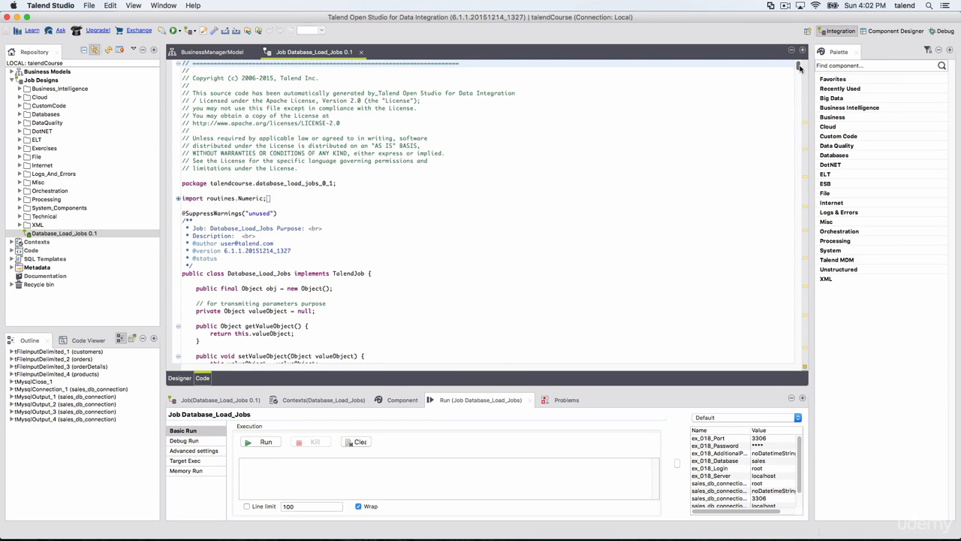
{"action": "mouse_move", "coordinate": [799, 68]}
{"action": "left_mouse_down"}
{"action": "mouse_move", "coordinate": [802, 366]}
{"action": "mouse_move", "coordinate": [798, 63]}
{"action": "left_mouse_up"}
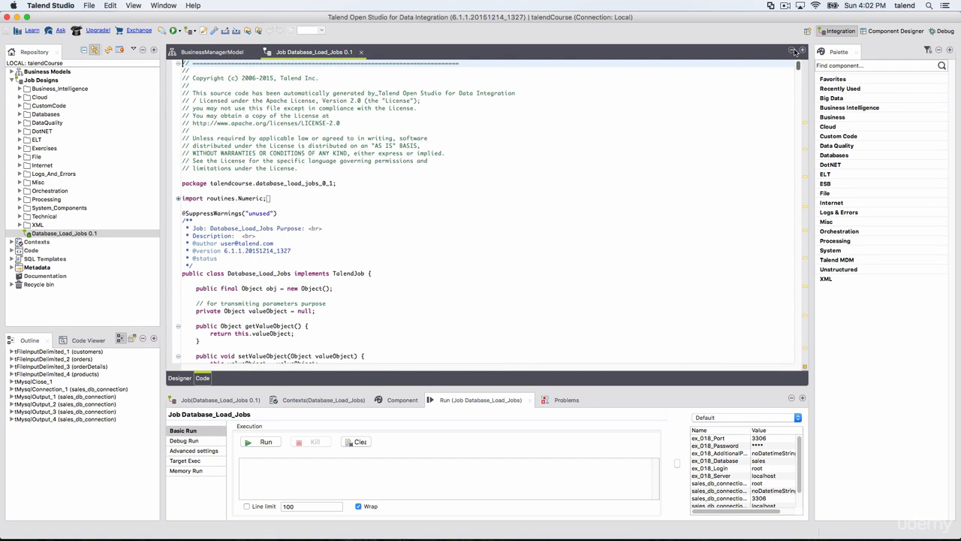
{"action": "left_click", "coordinate": [184, 377]}
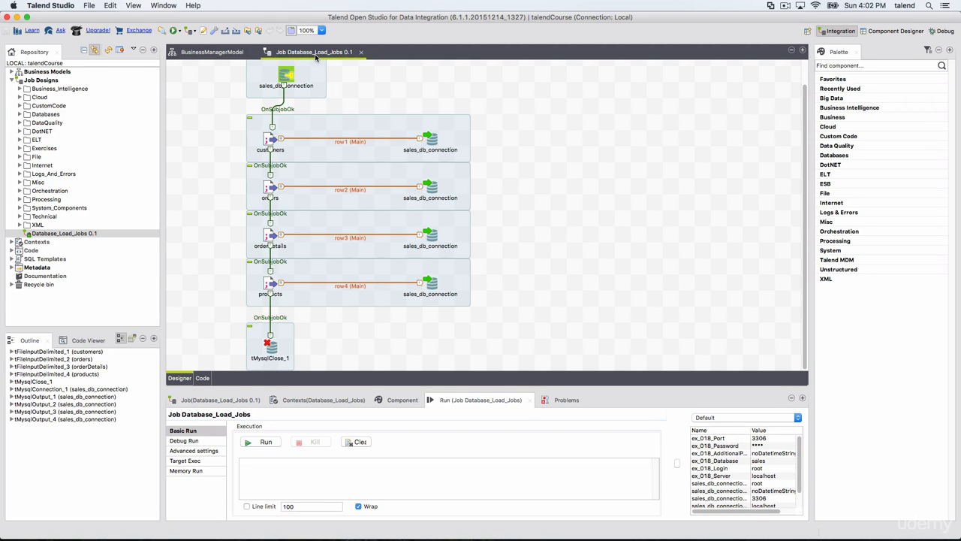
{"action": "left_click", "coordinate": [208, 53]}
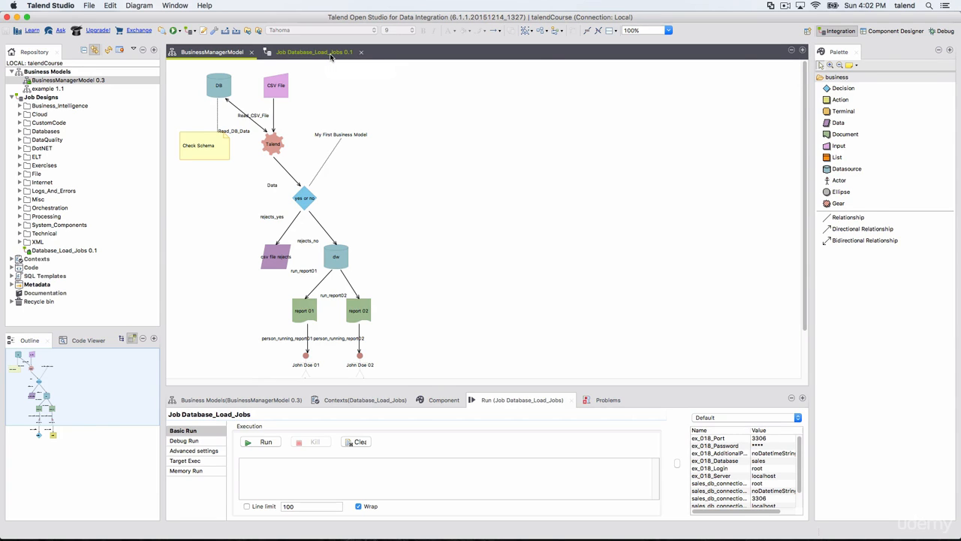
{"action": "left_click", "coordinate": [330, 54]}
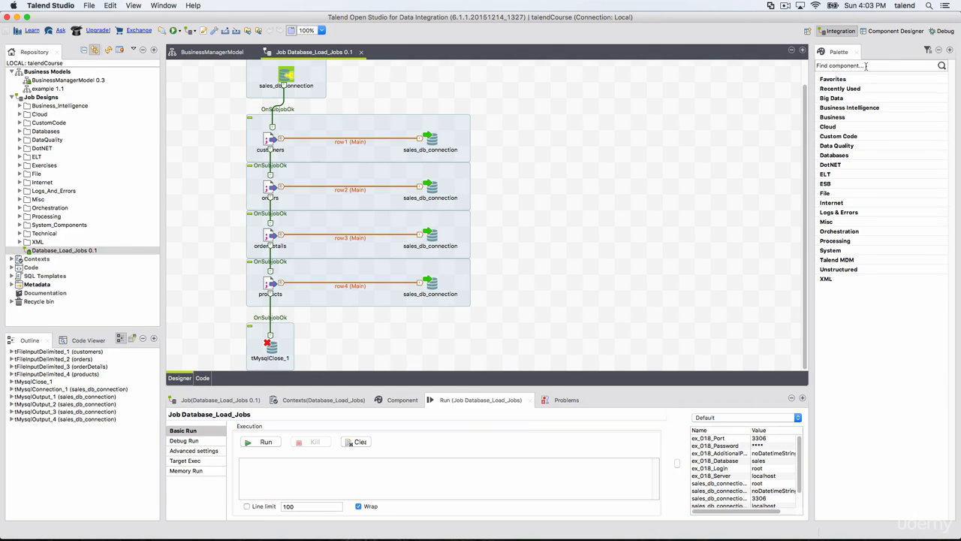
View the components in the palette's XML family, and collapse the family again.
{"action": "left_click", "coordinate": [835, 65]}
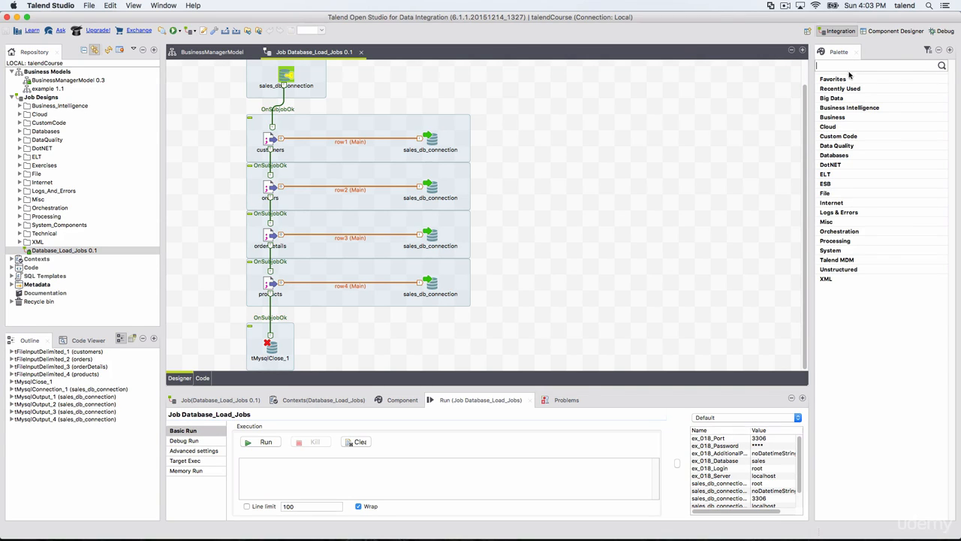
{"action": "left_click", "coordinate": [861, 277]}
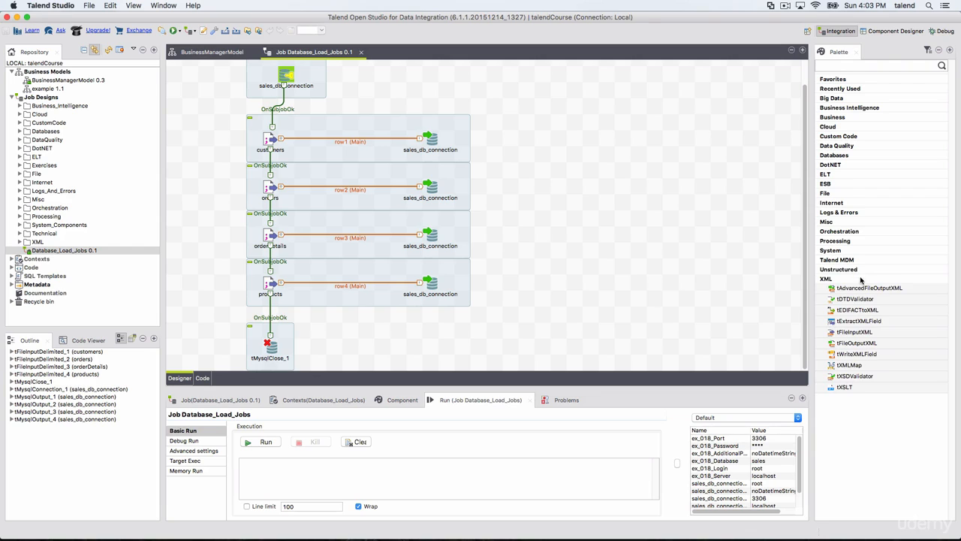
{"action": "left_click", "coordinate": [861, 279]}
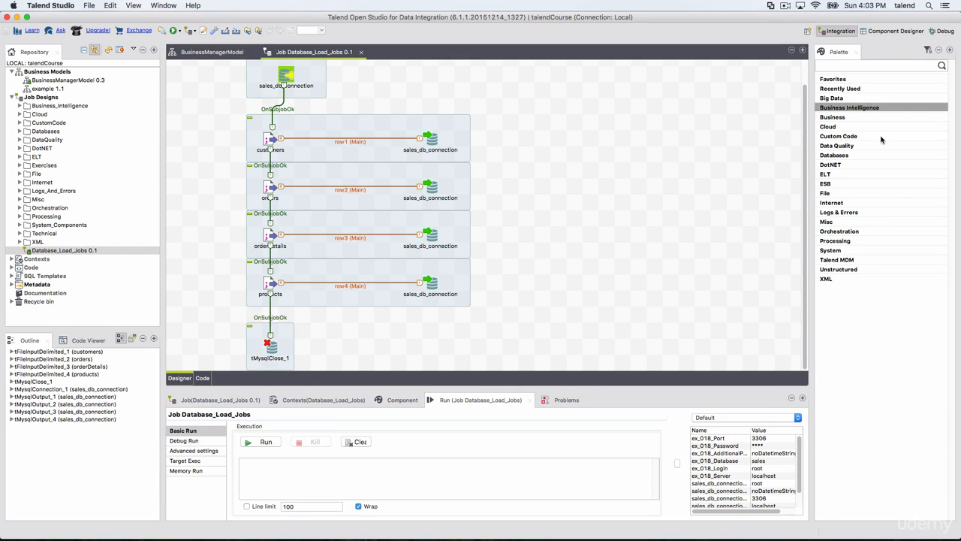
Search the component palette for "tsql" and clear the search to restore the full component list.
{"action": "left_click", "coordinate": [897, 65]}
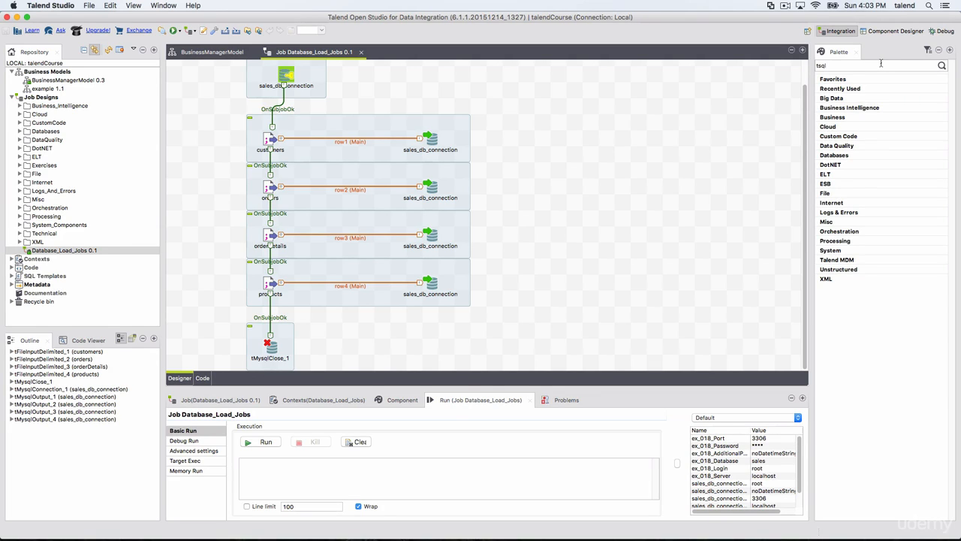
{"action": "left_click", "coordinate": [943, 66]}
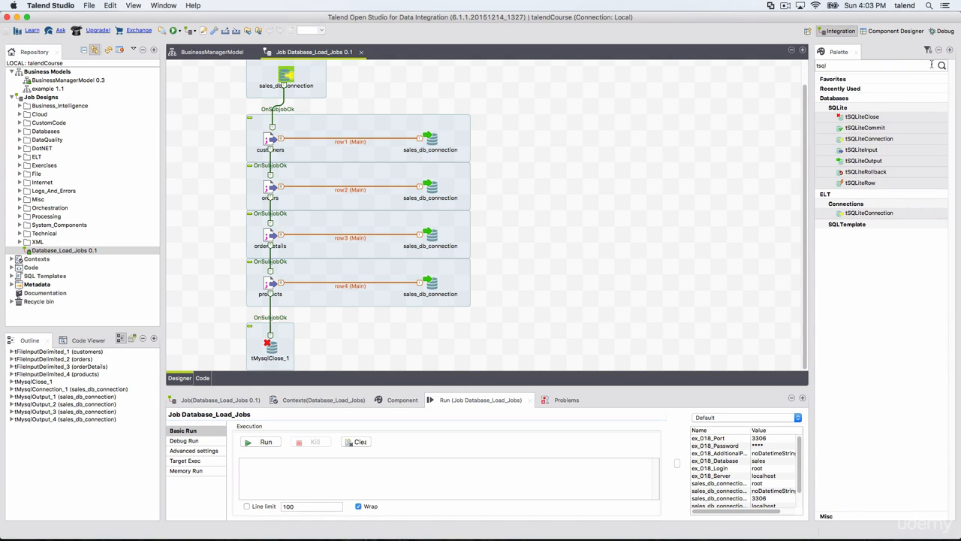
{"action": "left_click", "coordinate": [853, 66]}
{"action": "key", "text": "BackSpace"}
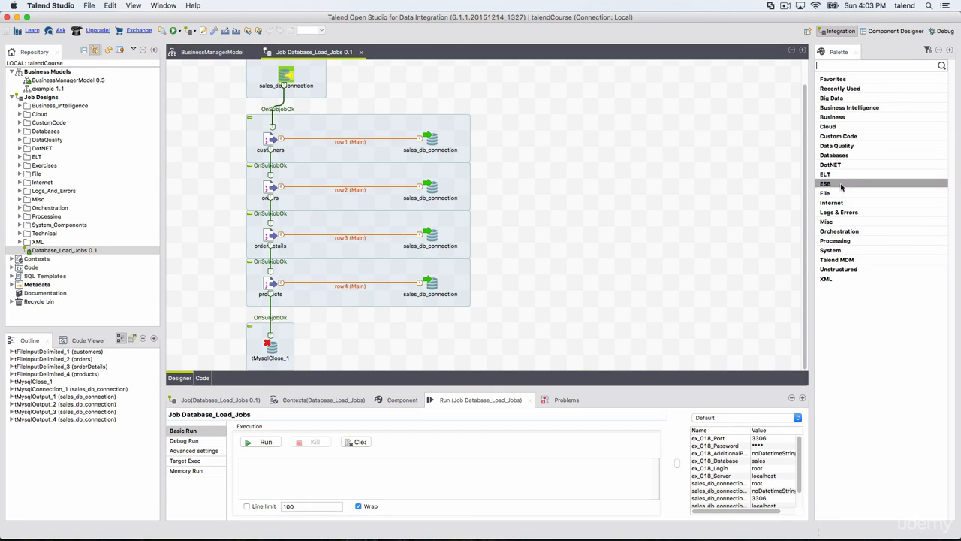
Add the tMysqlInput component from the MySQL group under Databases to the palette favorites, and display the favorites.
{"action": "left_click", "coordinate": [849, 156]}
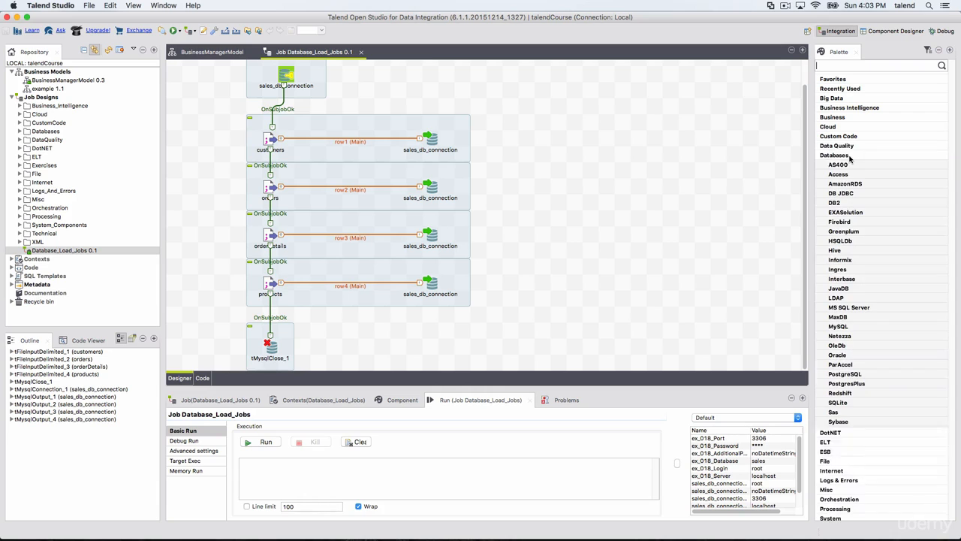
{"action": "left_click", "coordinate": [862, 327]}
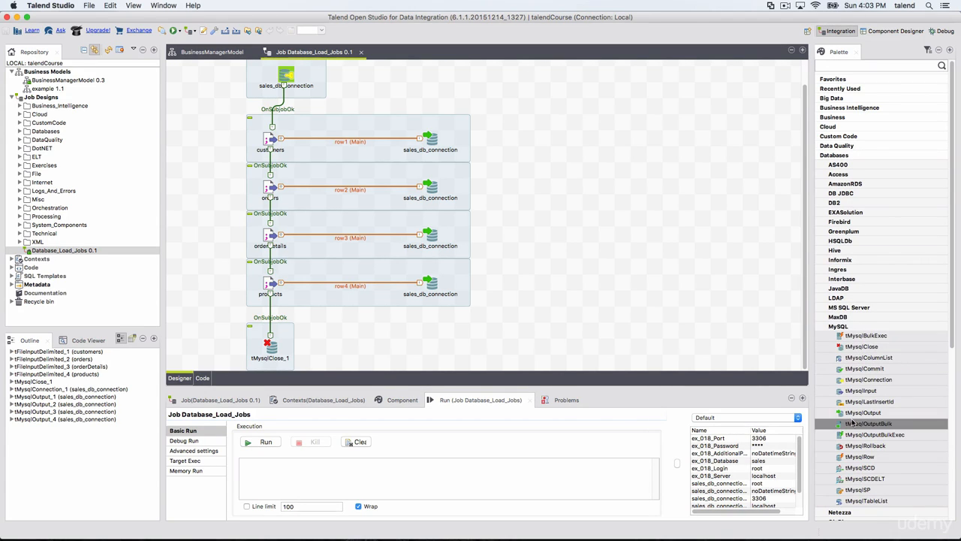
{"action": "right_click", "coordinate": [872, 391]}
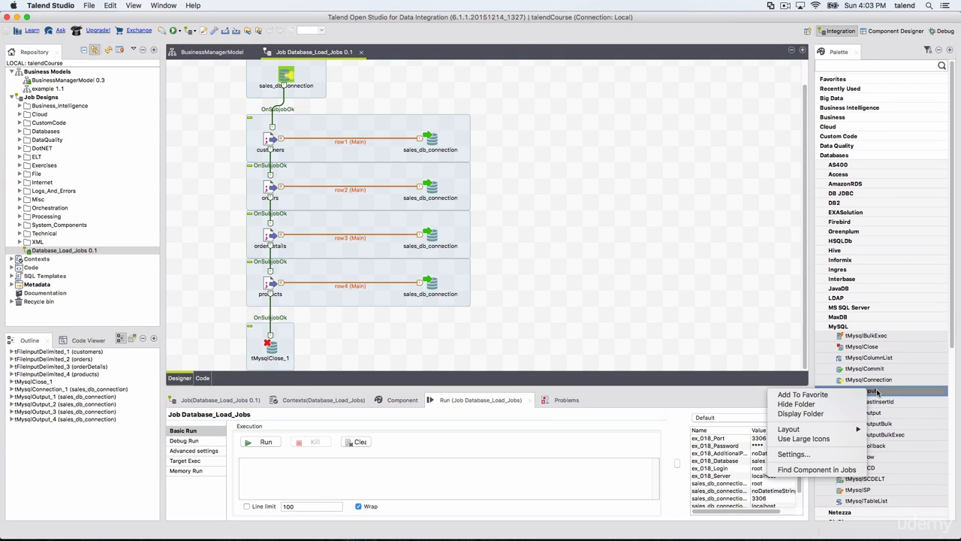
{"action": "left_click", "coordinate": [812, 396]}
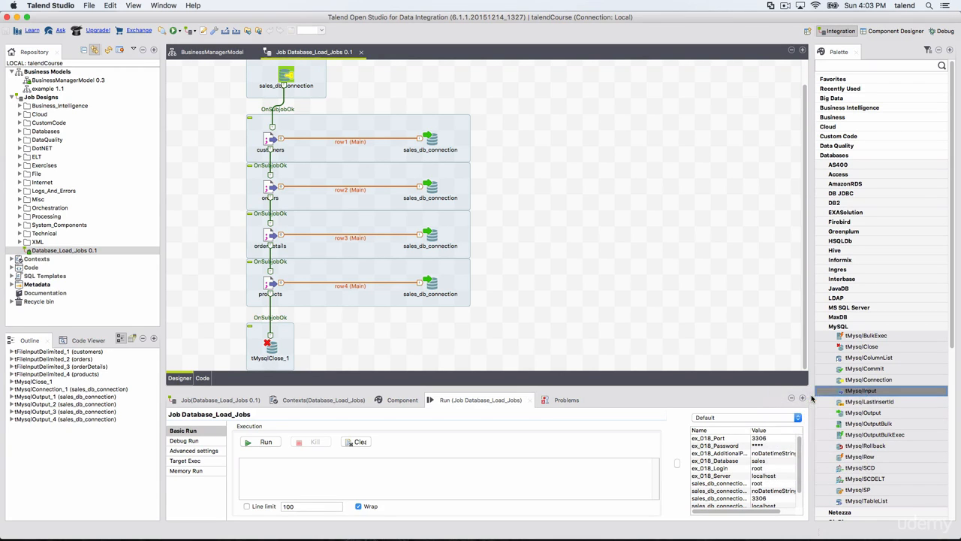
{"action": "left_click", "coordinate": [845, 79]}
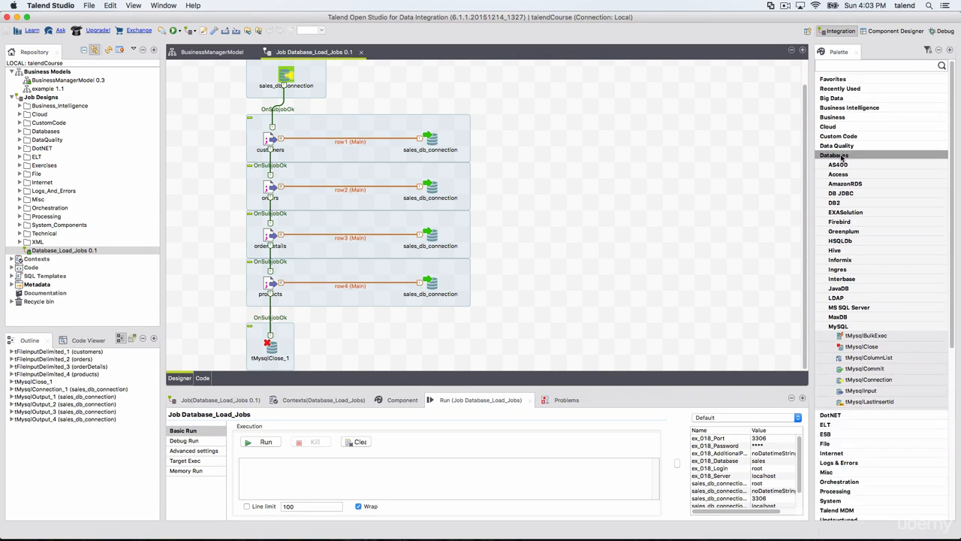
{"action": "left_click", "coordinate": [846, 89]}
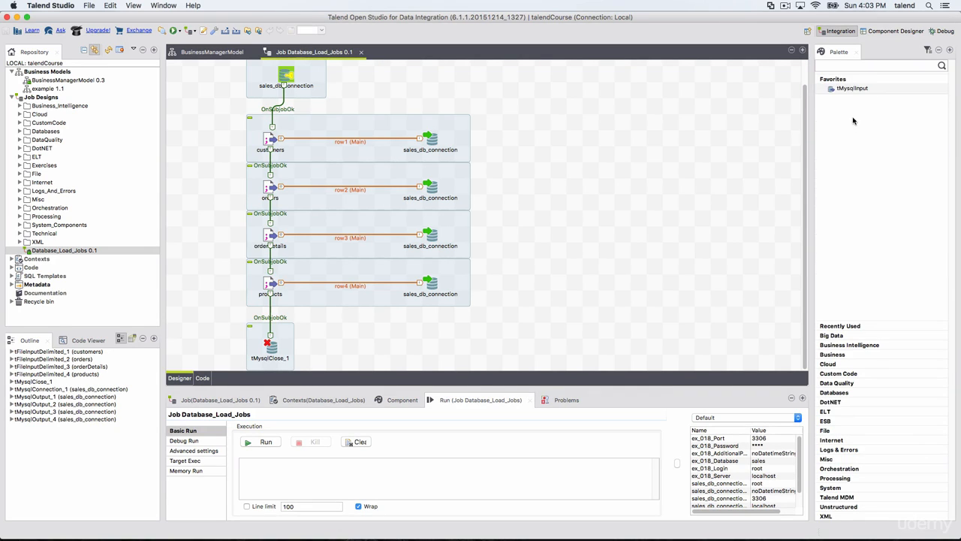
Add the tAggregateRow component from the Processing family to the palette favorites, and collapse the expanded families.
{"action": "left_click", "coordinate": [867, 477]}
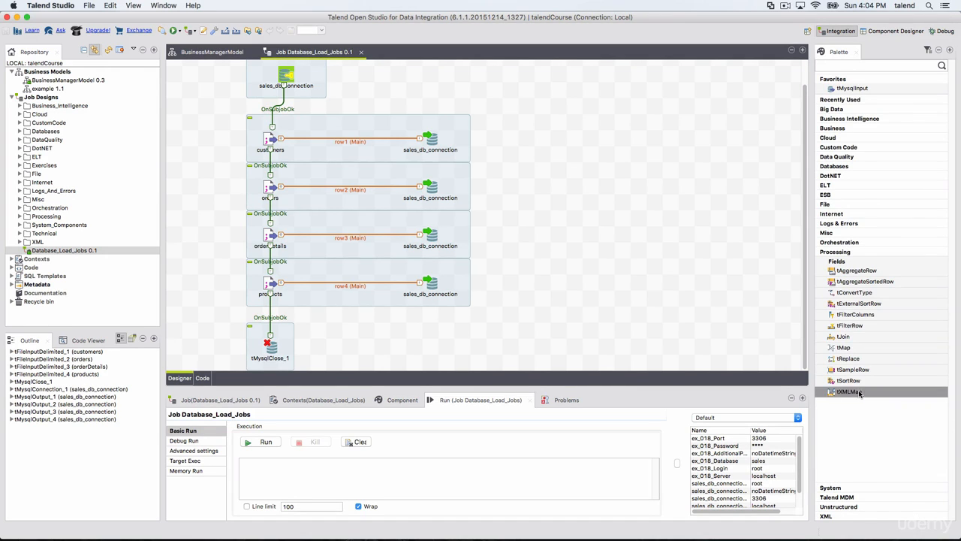
{"action": "right_click", "coordinate": [860, 271]}
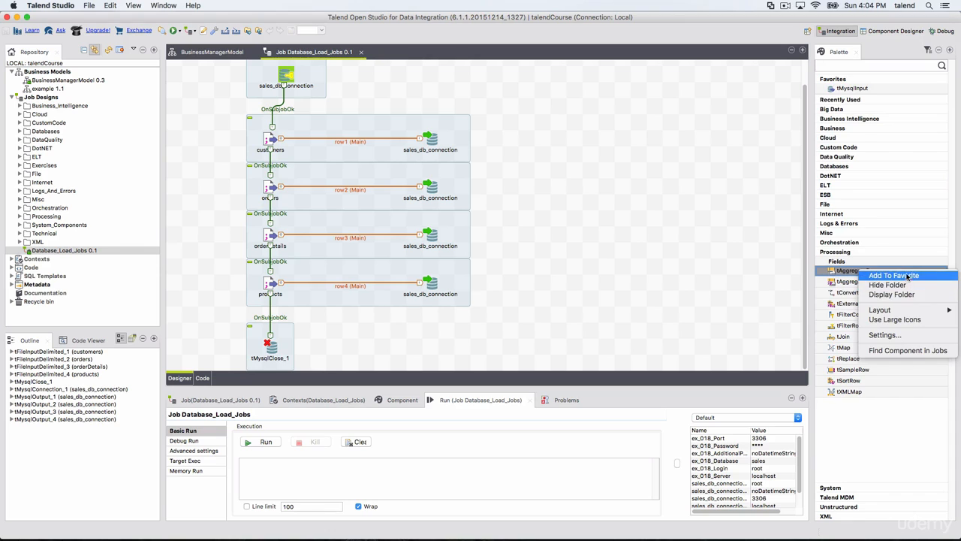
{"action": "left_click", "coordinate": [908, 275]}
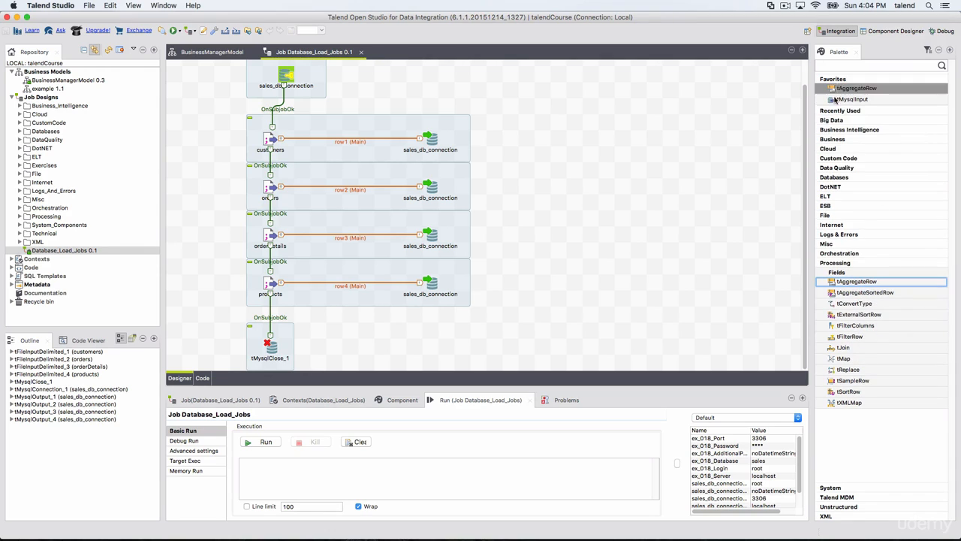
{"action": "left_click", "coordinate": [849, 264]}
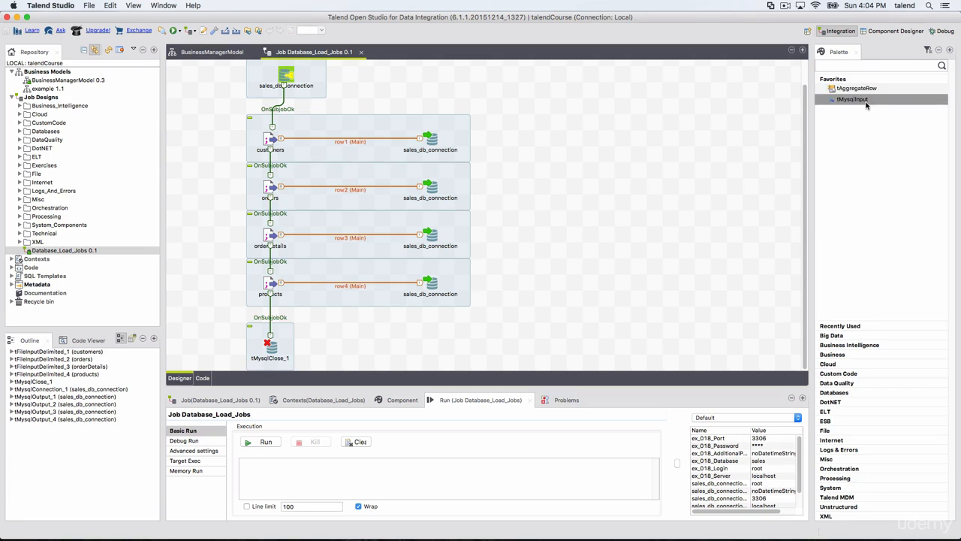
{"action": "left_click", "coordinate": [849, 79]}
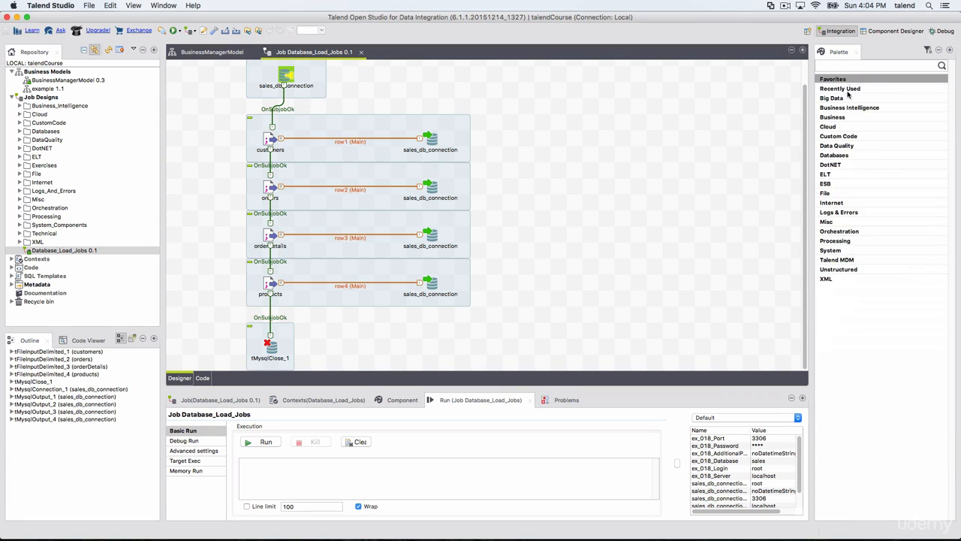
Open the project's palette settings and move the ESB and DotNET families to the hidden components.
{"action": "left_click", "coordinate": [929, 51]}
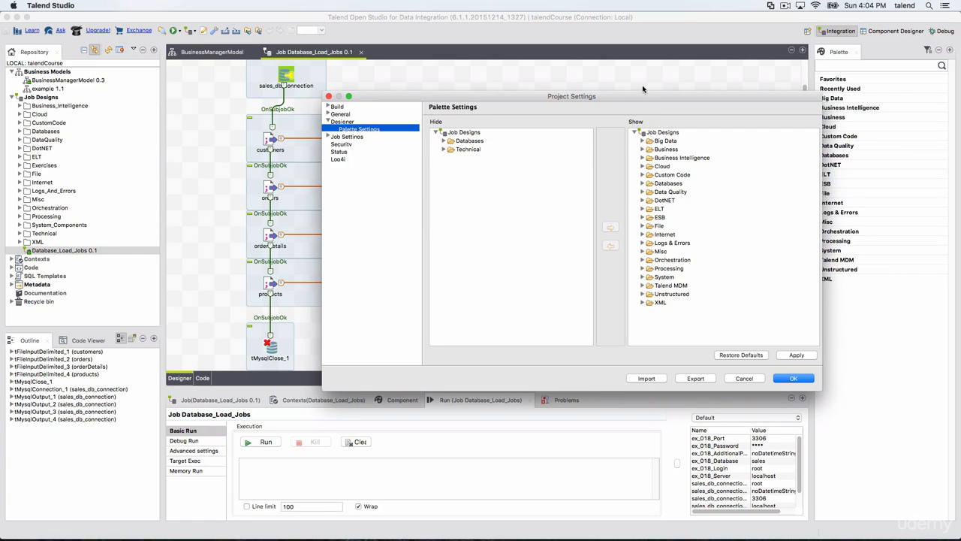
{"action": "left_click_drag", "start_coordinate": [642, 101], "coordinate": [596, 76]}
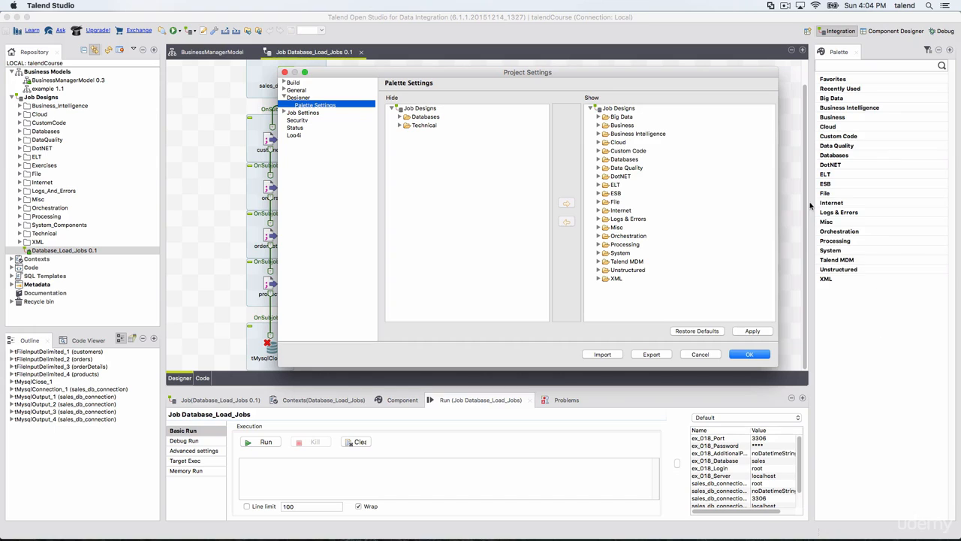
{"action": "left_click", "coordinate": [613, 270]}
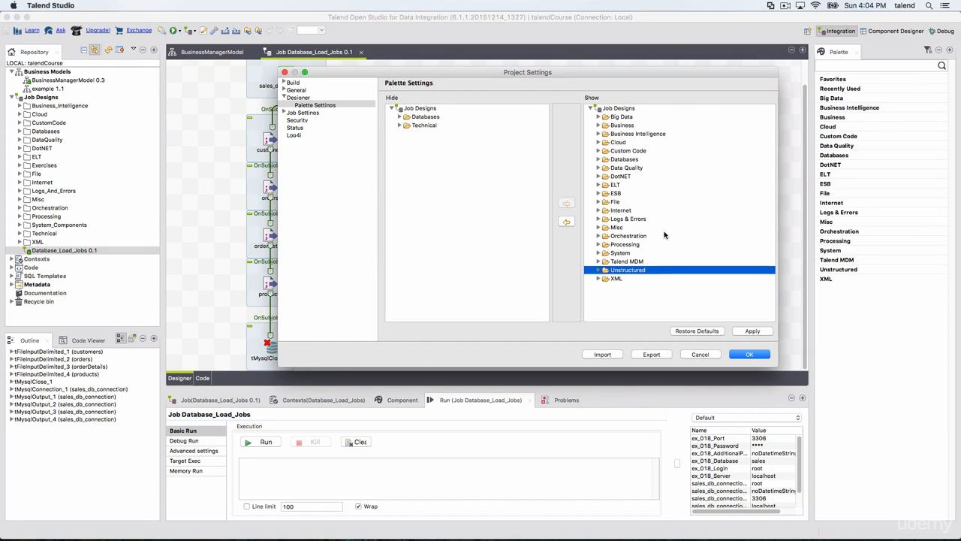
{"action": "left_click", "coordinate": [615, 194]}
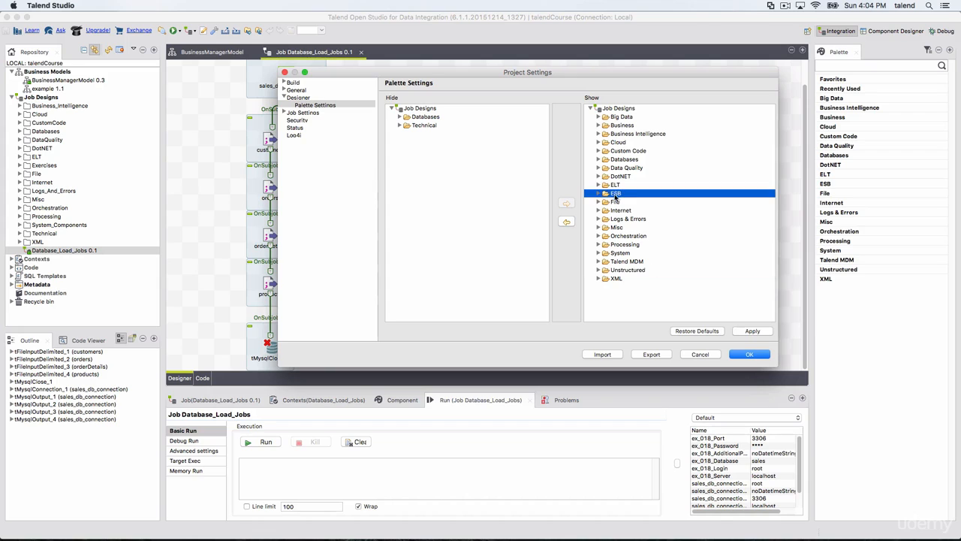
{"action": "left_click", "coordinate": [567, 222]}
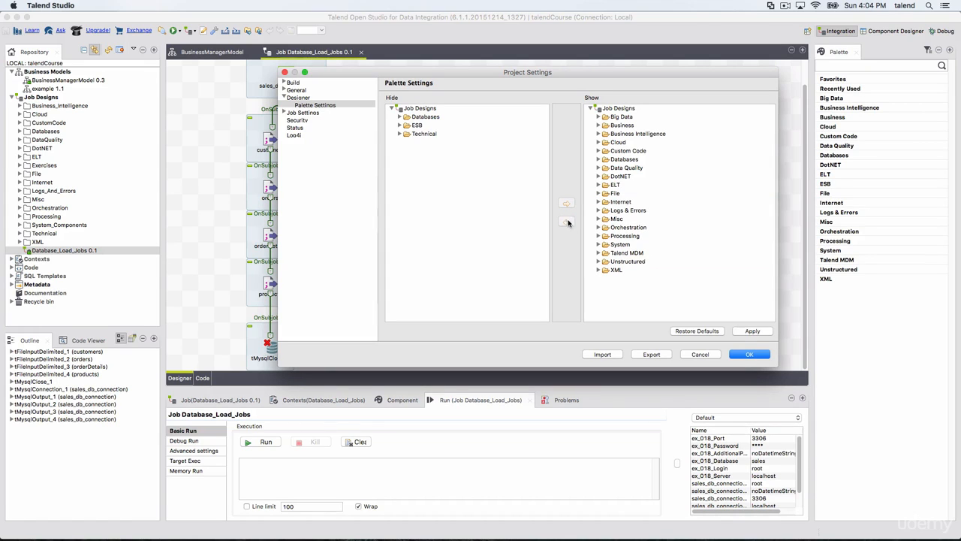
{"action": "left_click", "coordinate": [619, 178]}
{"action": "left_click", "coordinate": [568, 223]}
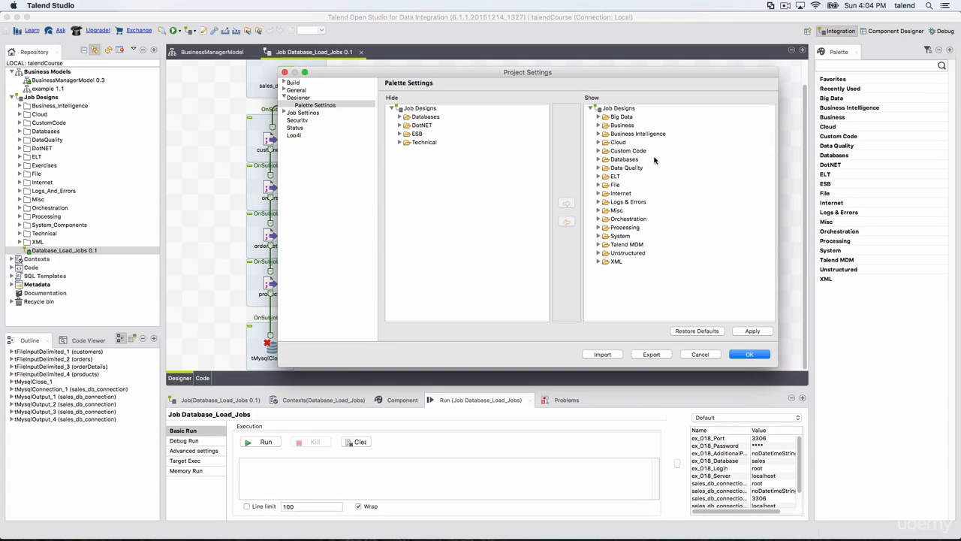
Move the Data Quality and Cloud families to the hidden components as well, and confirm the palette settings.
{"action": "left_click", "coordinate": [636, 169]}
{"action": "left_click", "coordinate": [567, 222]}
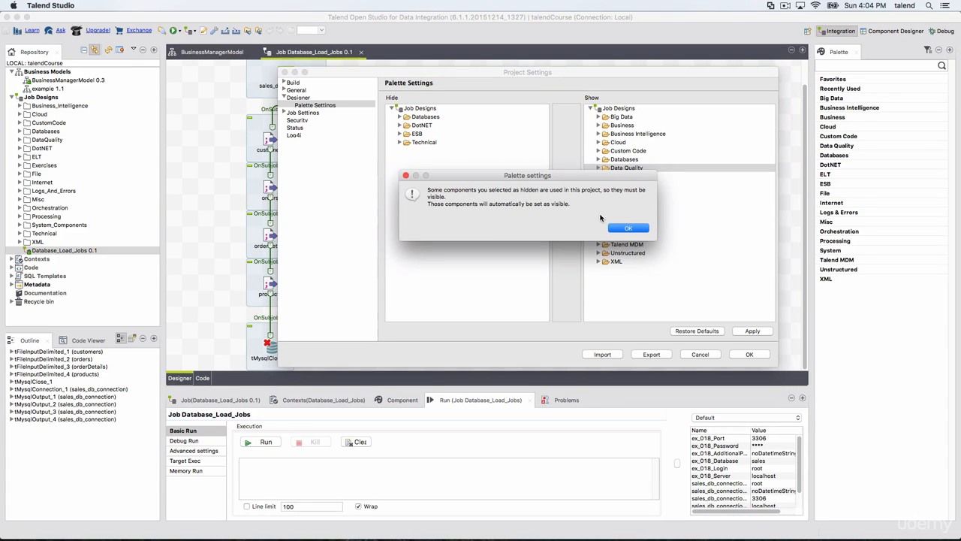
{"action": "left_click", "coordinate": [622, 227]}
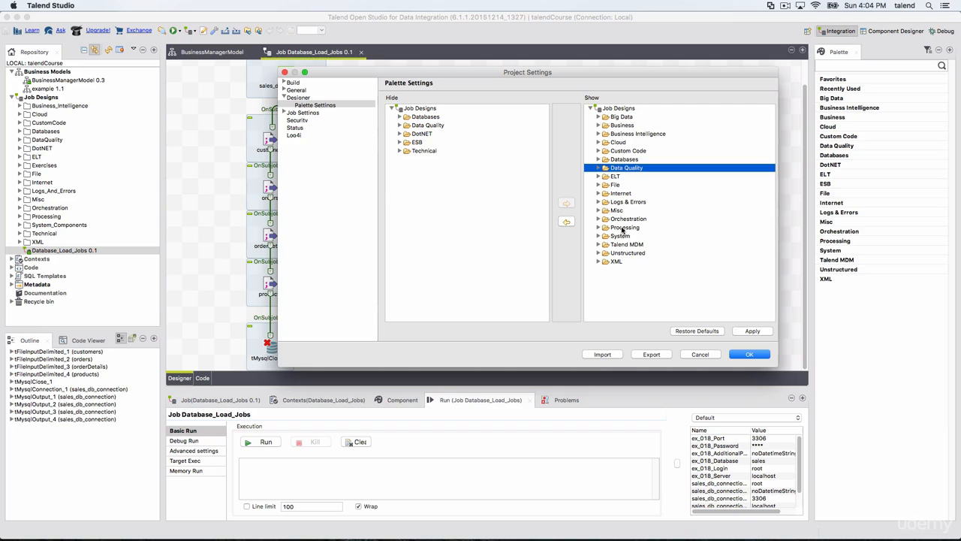
{"action": "left_click", "coordinate": [623, 160]}
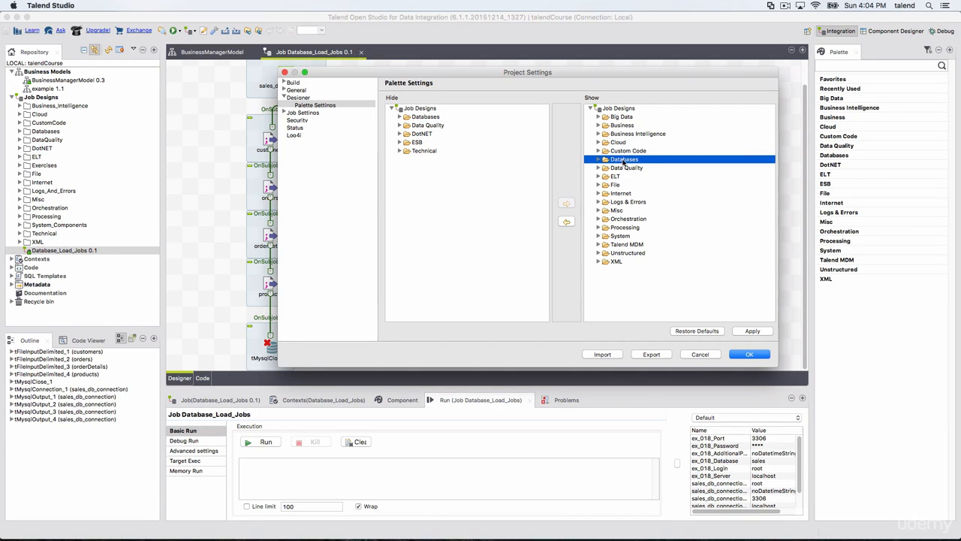
{"action": "left_click", "coordinate": [599, 168]}
{"action": "left_click", "coordinate": [600, 169]}
{"action": "left_click", "coordinate": [622, 142]}
{"action": "left_click", "coordinate": [567, 222]}
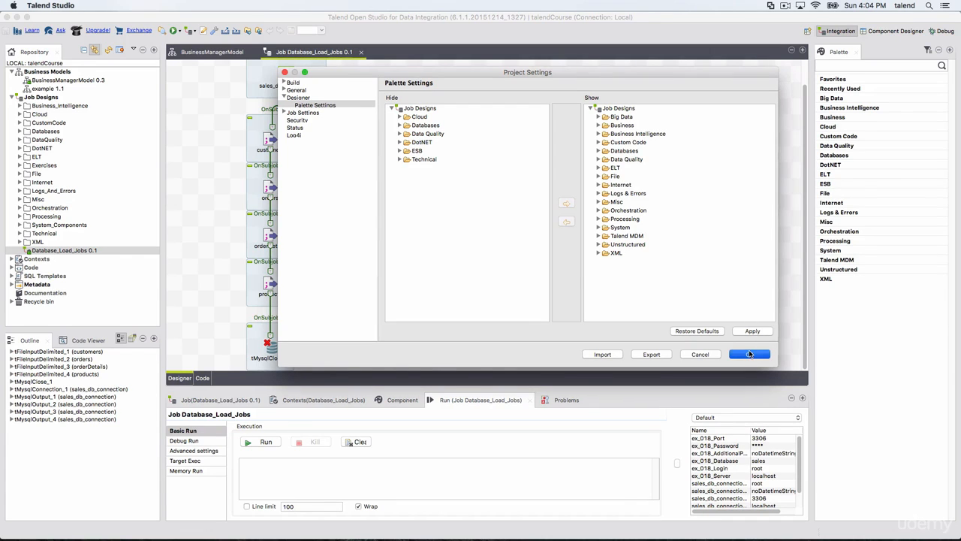
{"action": "left_click", "coordinate": [748, 354]}
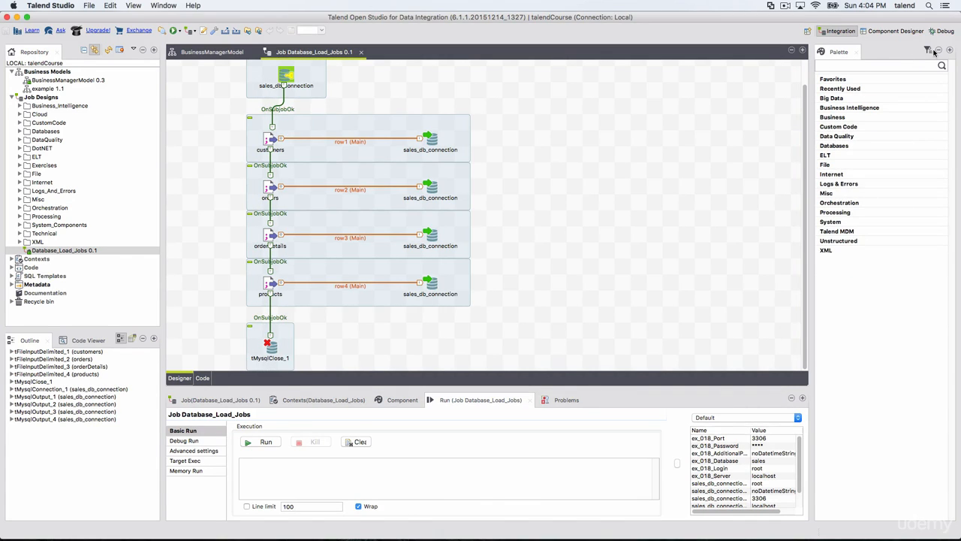
Restore the project's palette settings to their defaults and confirm them.
{"action": "left_click", "coordinate": [937, 50]}
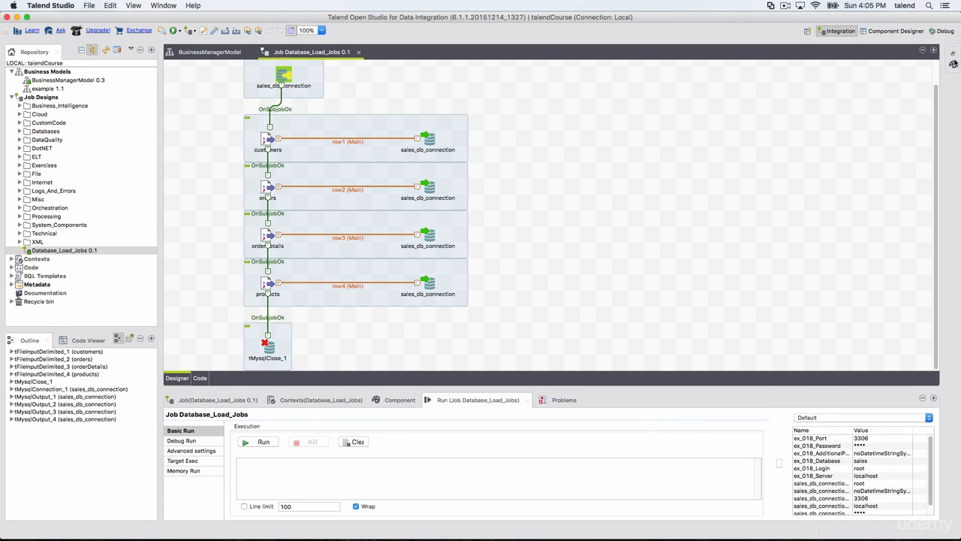
{"action": "left_click", "coordinate": [953, 56]}
{"action": "left_click", "coordinate": [927, 50]}
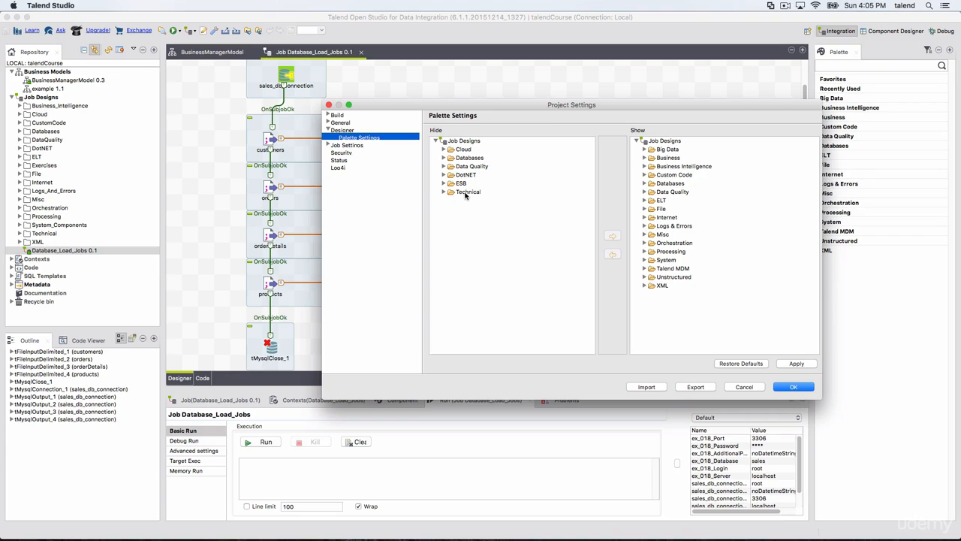
{"action": "left_click", "coordinate": [757, 364]}
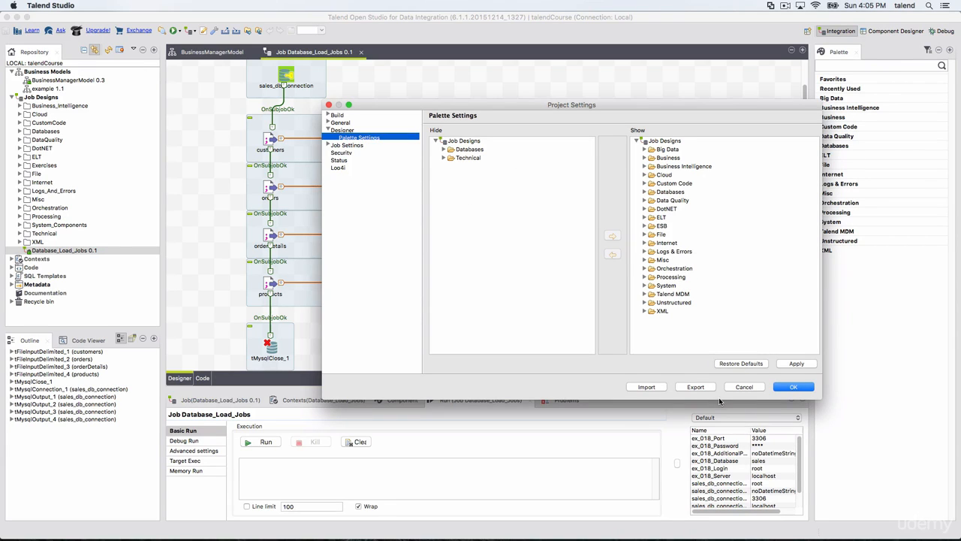
{"action": "left_click", "coordinate": [793, 387]}
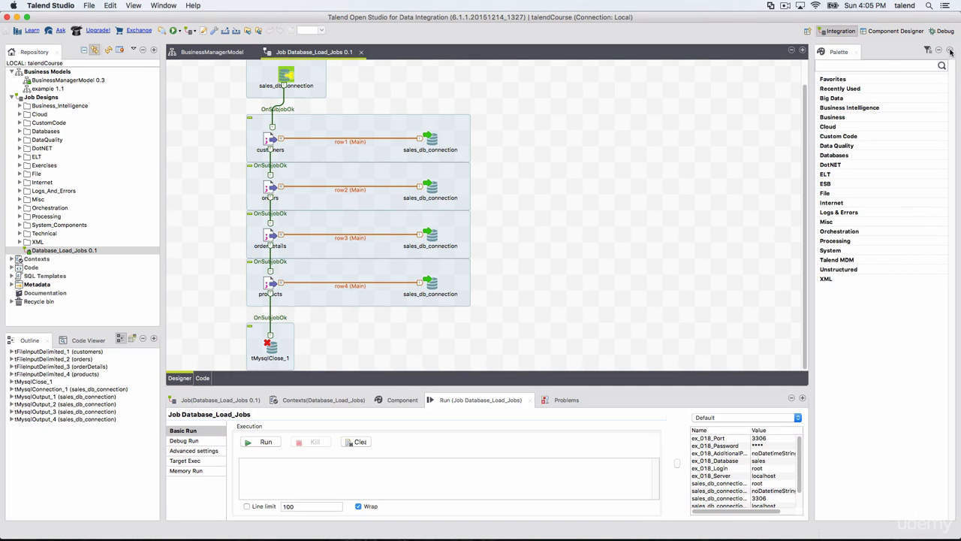
Expand and collapse the XML family in the component palette, and hide its folder.
{"action": "right_click", "coordinate": [869, 304]}
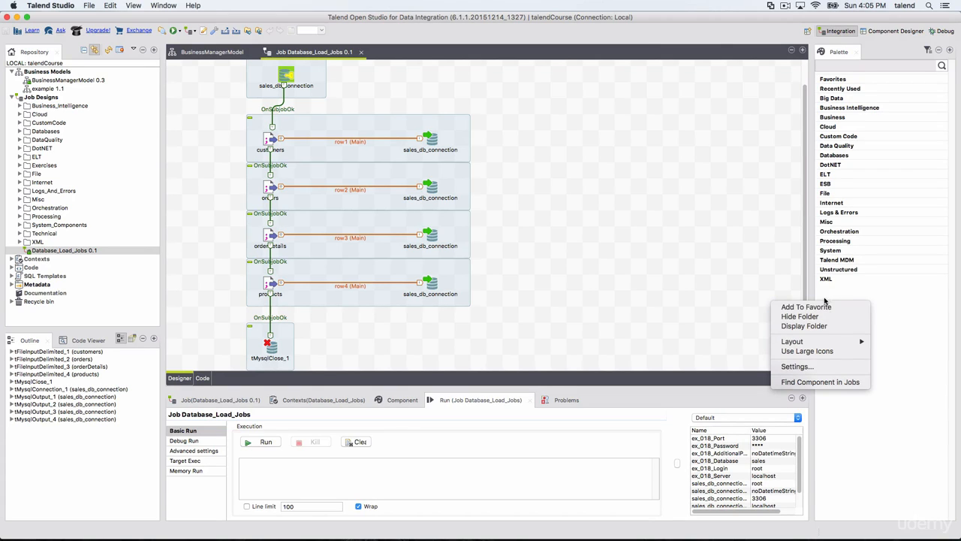
{"action": "left_click", "coordinate": [841, 147]}
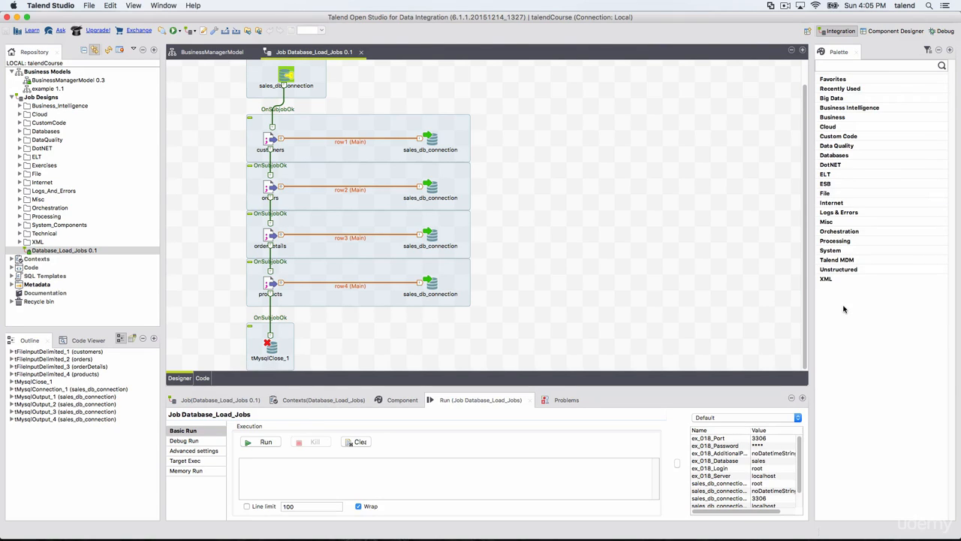
{"action": "left_click", "coordinate": [847, 279]}
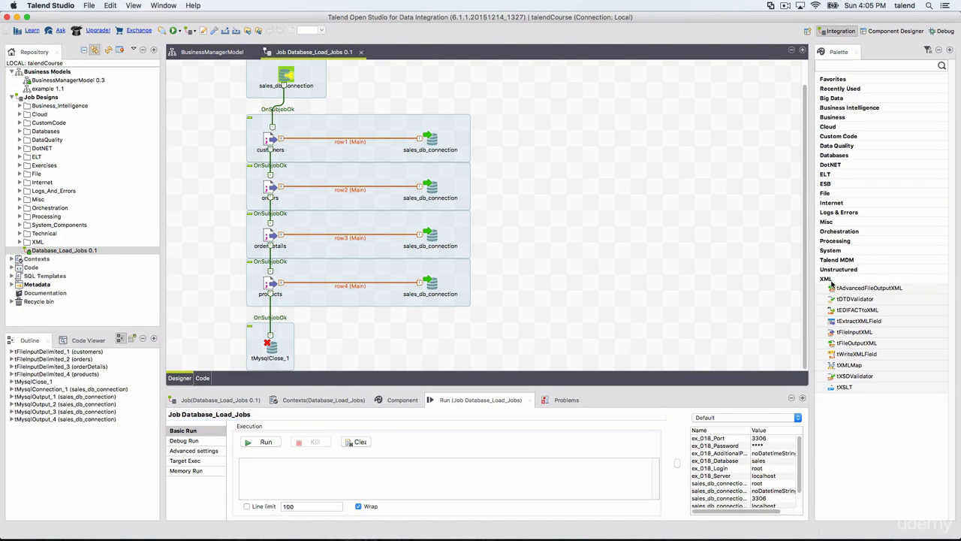
{"action": "left_click", "coordinate": [832, 281]}
{"action": "right_click", "coordinate": [840, 312]}
{"action": "right_click", "coordinate": [841, 277]}
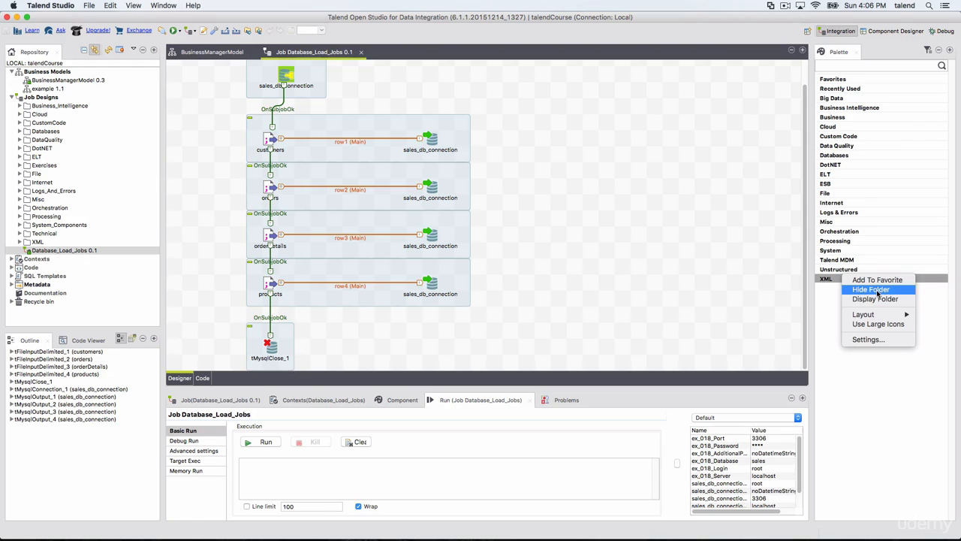
{"action": "left_click", "coordinate": [876, 290]}
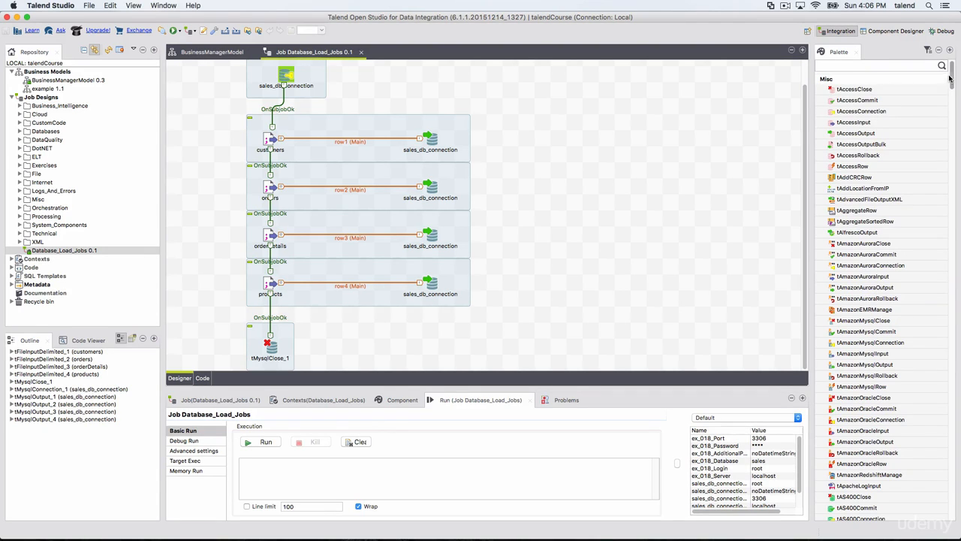
Look through the palette's flat component list and apply Display Folder to the Misc heading.
{"action": "scroll", "coordinate": [935, 263], "scroll_direction": "down", "scroll_amount": 20}
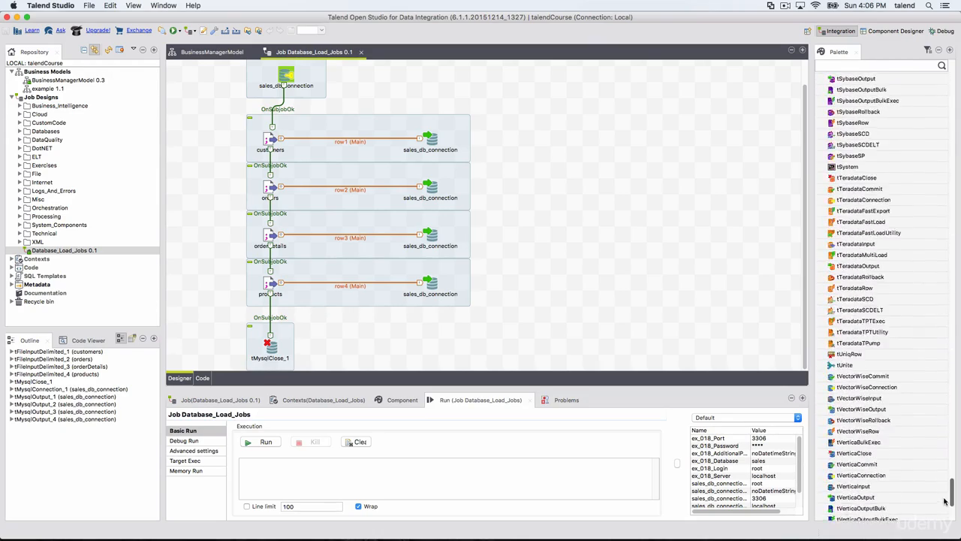
{"action": "left_click_drag", "start_coordinate": [950, 518], "coordinate": [950, 66]}
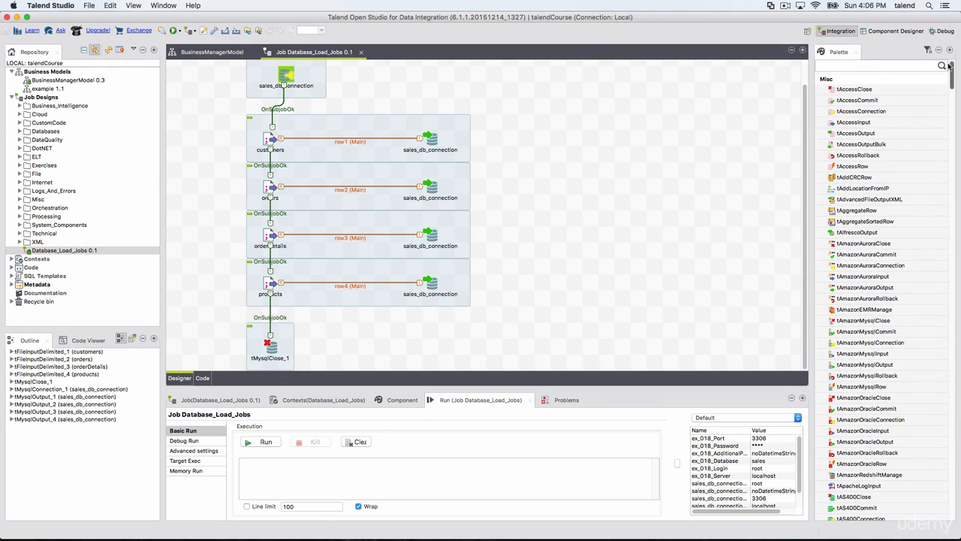
{"action": "right_click", "coordinate": [835, 79]}
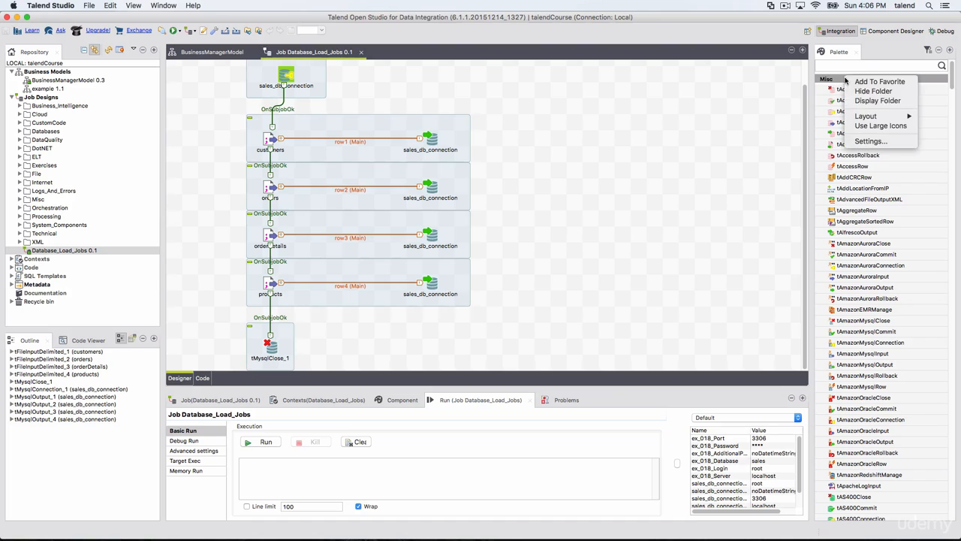
{"action": "left_click", "coordinate": [886, 105]}
Set the palette layout to Columns, and expand the XML family to view its components before collapsing it.
{"action": "right_click", "coordinate": [854, 295]}
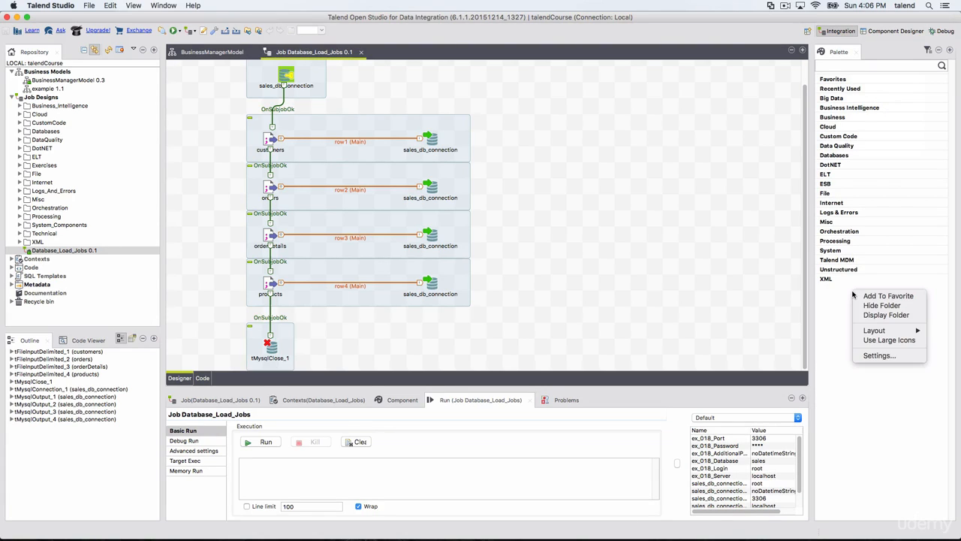
{"action": "right_click", "coordinate": [862, 199]}
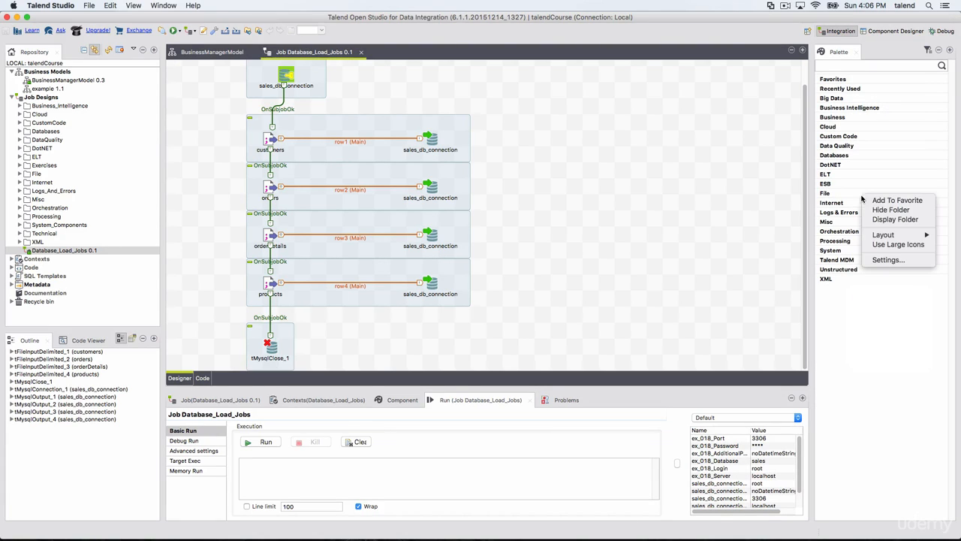
{"action": "left_click", "coordinate": [829, 279]}
{"action": "right_click", "coordinate": [848, 277]}
{"action": "mouse_move", "coordinate": [896, 318]}
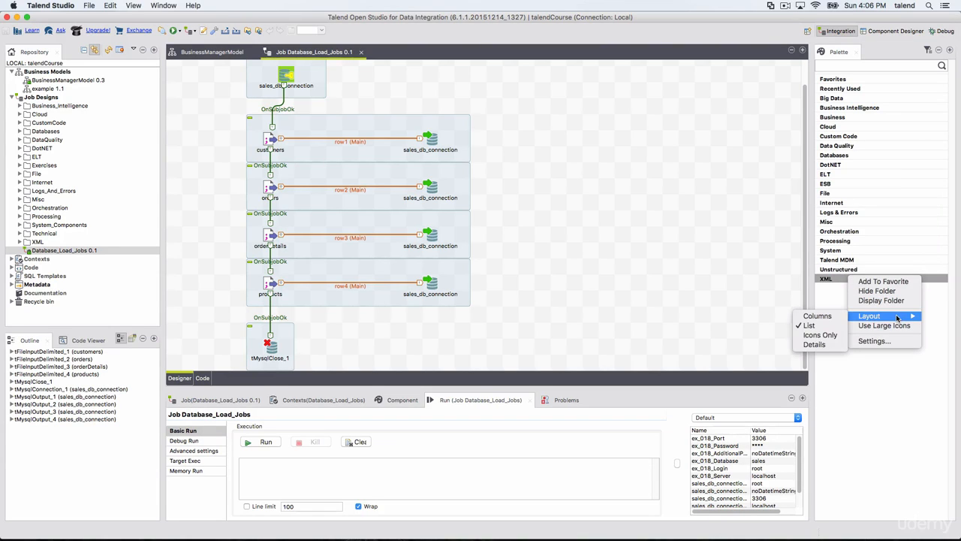
{"action": "left_click", "coordinate": [834, 326]}
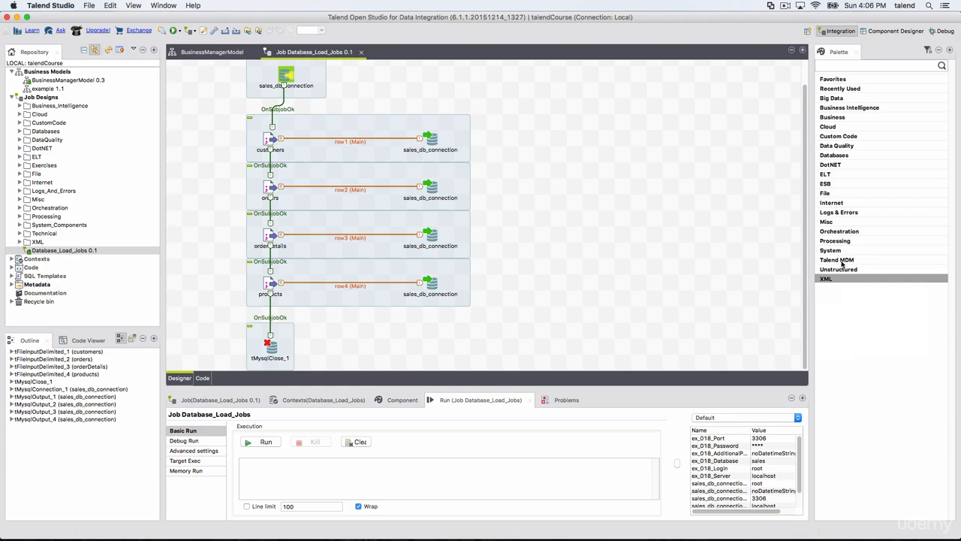
{"action": "left_click", "coordinate": [835, 281]}
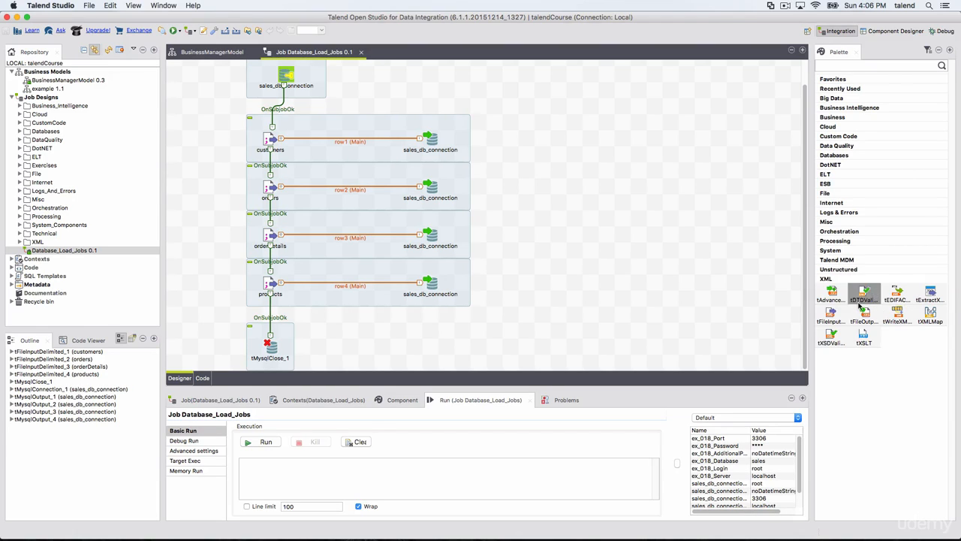
{"action": "left_click", "coordinate": [828, 280]}
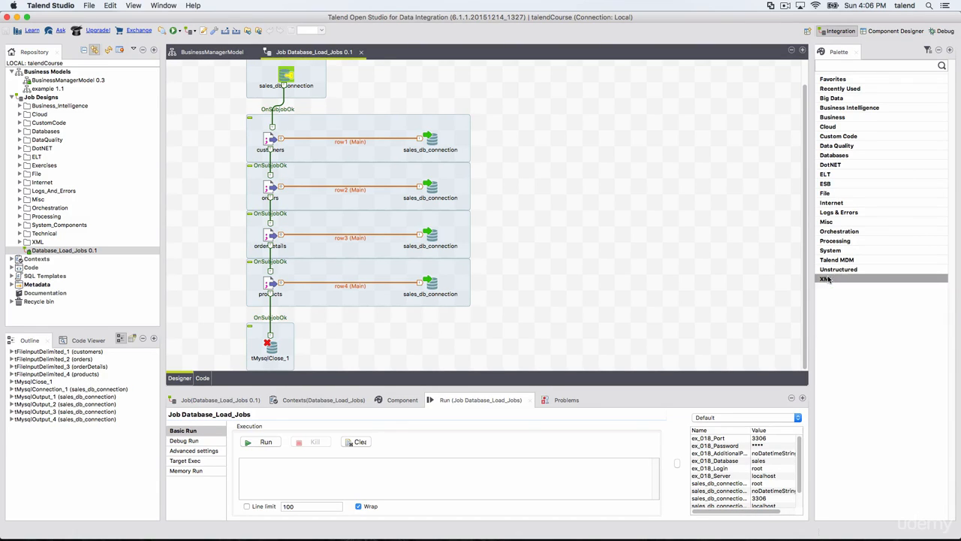
Expand the XML family, set the palette layout to List, and collapse the family again.
{"action": "left_click", "coordinate": [828, 279]}
{"action": "right_click", "coordinate": [828, 280]}
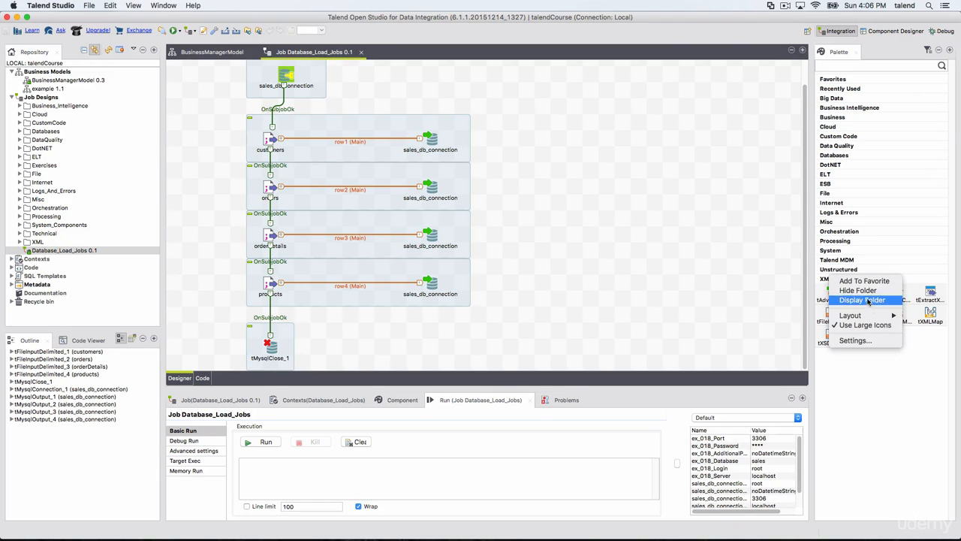
{"action": "mouse_move", "coordinate": [875, 318]}
{"action": "left_click", "coordinate": [921, 324]}
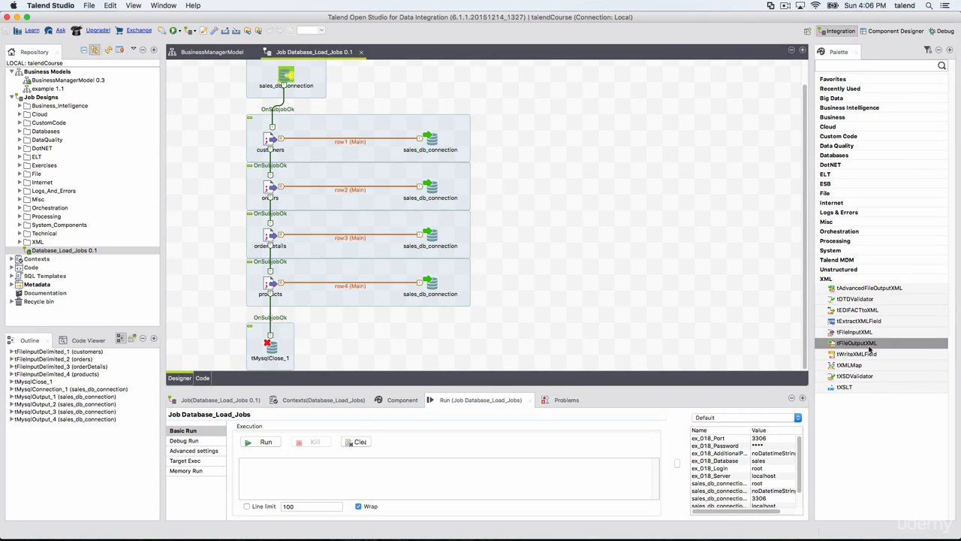
{"action": "right_click", "coordinate": [844, 281]}
{"action": "left_click", "coordinate": [844, 281]}
{"action": "left_click", "coordinate": [833, 279]}
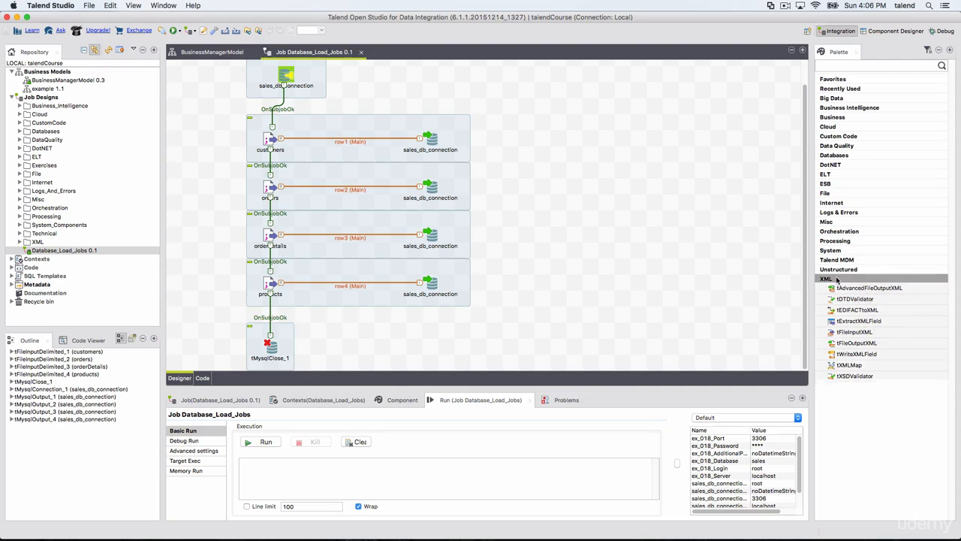
Set the palette layout to Icons Only and expand the XML family to view its components.
{"action": "right_click", "coordinate": [839, 278]}
{"action": "mouse_move", "coordinate": [895, 318]}
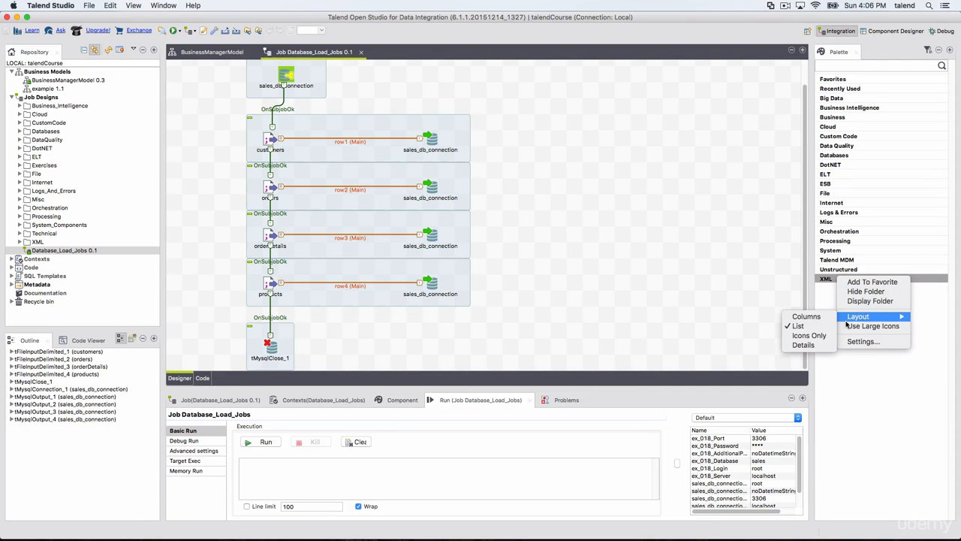
{"action": "left_click", "coordinate": [809, 335]}
{"action": "left_click", "coordinate": [831, 278]}
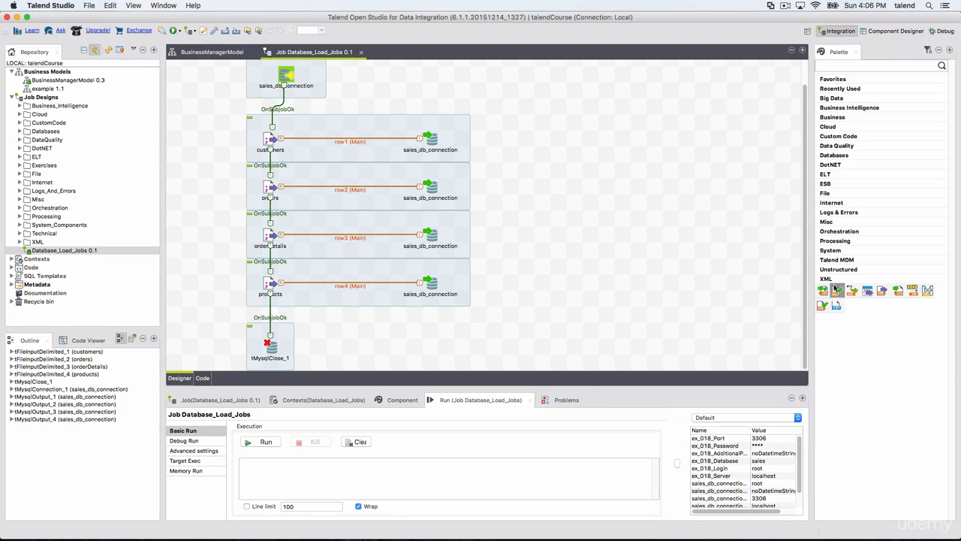
Set the palette layout to Details and expand the XML family to view its component descriptions.
{"action": "right_click", "coordinate": [832, 278]}
{"action": "mouse_move", "coordinate": [886, 317]}
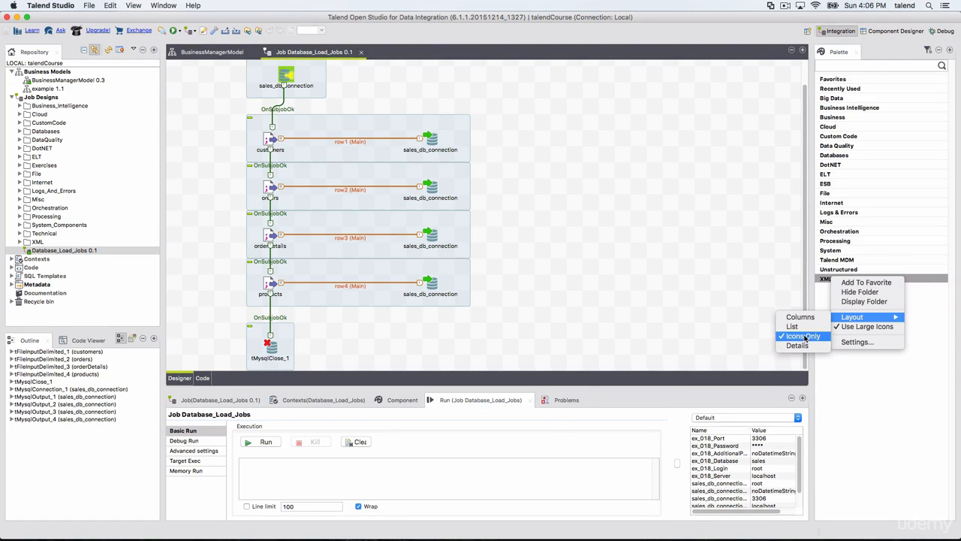
{"action": "left_click", "coordinate": [800, 345]}
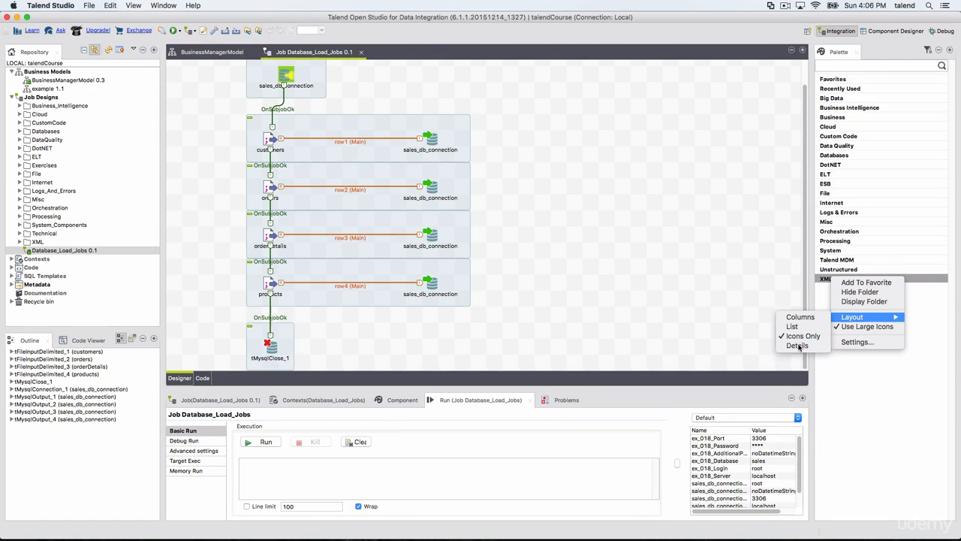
{"action": "left_click", "coordinate": [829, 280]}
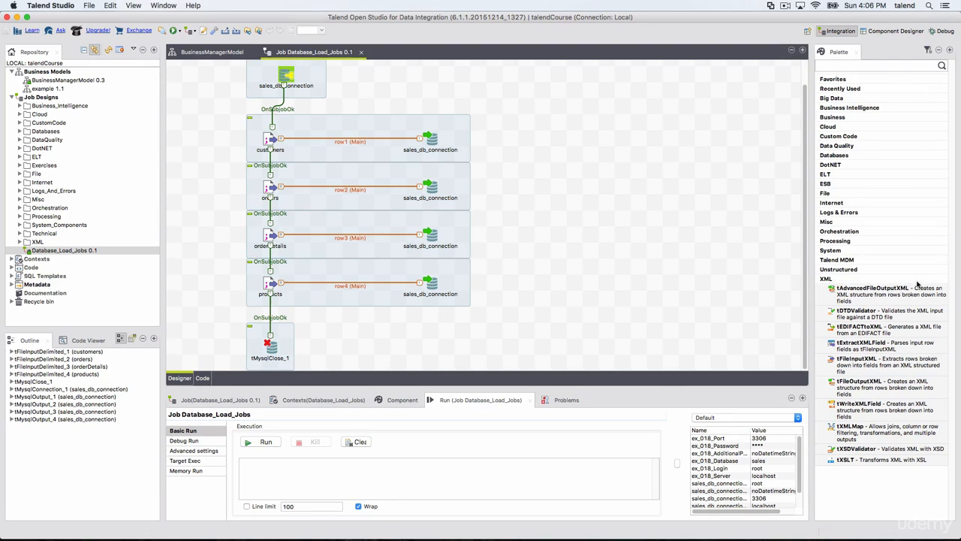
Set the palette layout back to List.
{"action": "right_click", "coordinate": [826, 279]}
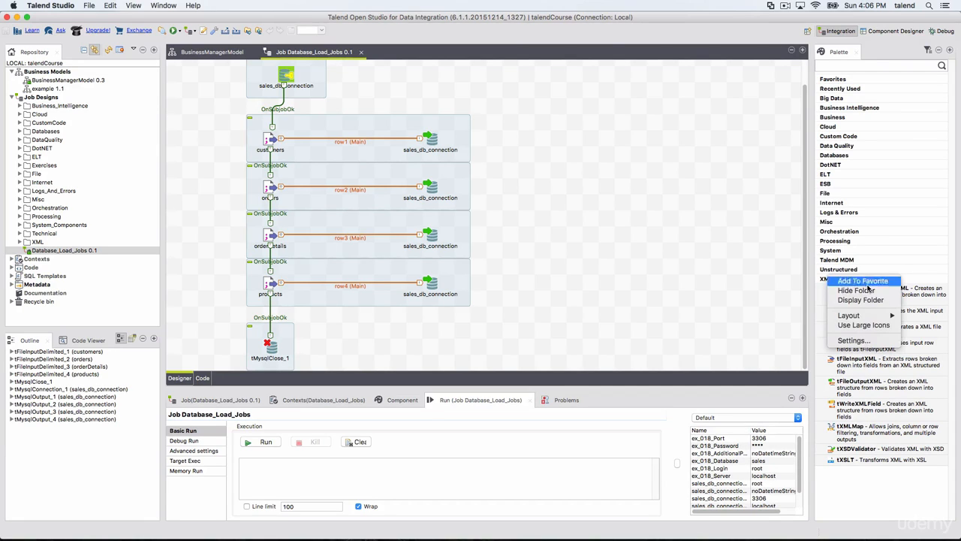
{"action": "mouse_move", "coordinate": [889, 314]}
{"action": "left_click", "coordinate": [924, 327]}
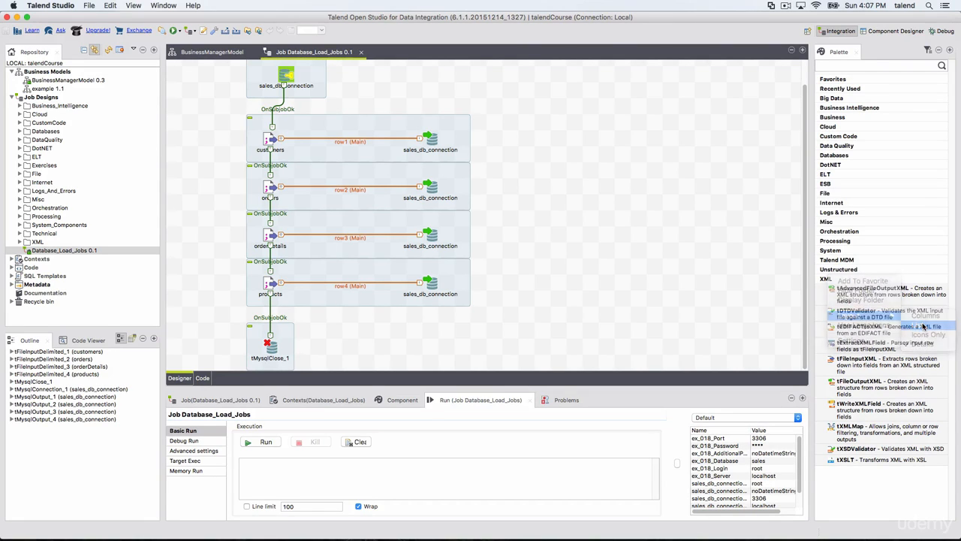
Turn on large icons for the palette components and turn them off again.
{"action": "right_click", "coordinate": [826, 278]}
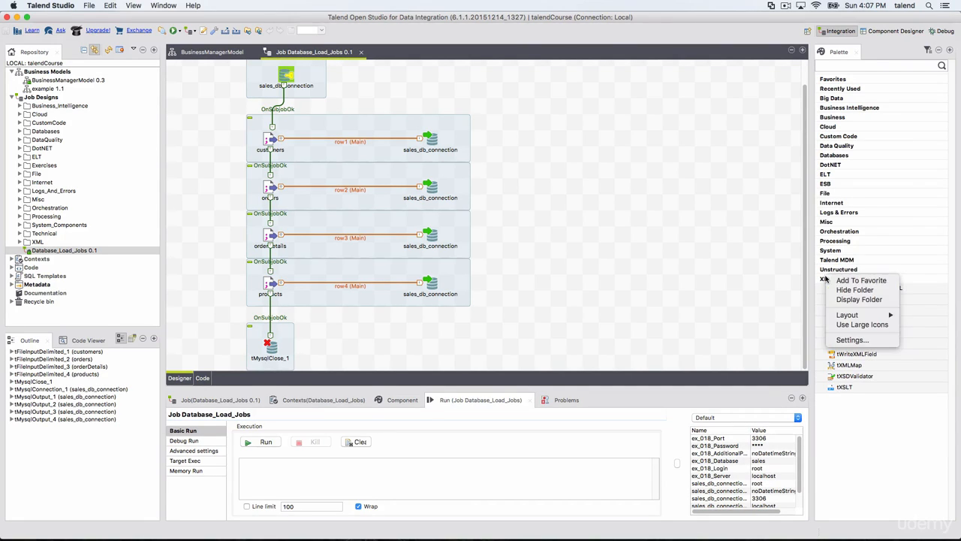
{"action": "left_click", "coordinate": [875, 325]}
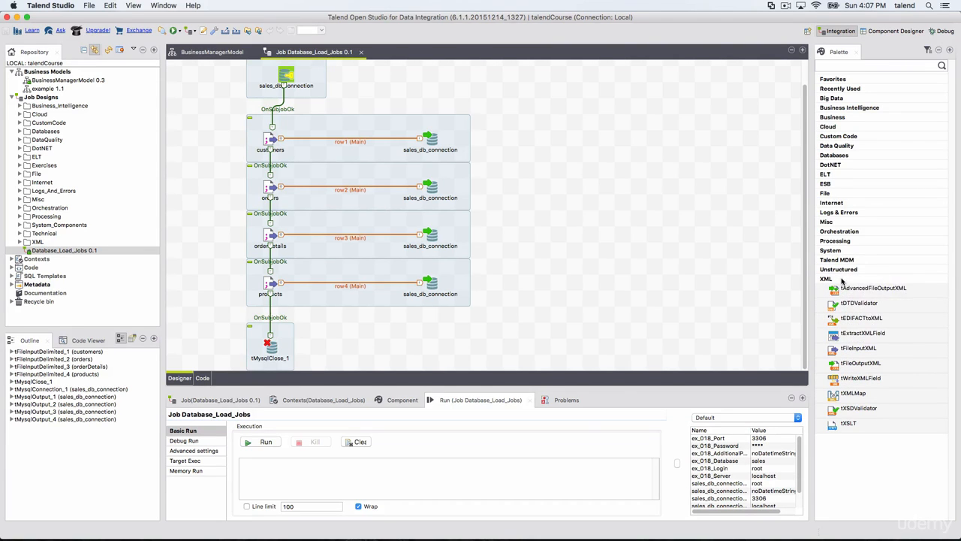
{"action": "right_click", "coordinate": [841, 280]}
{"action": "left_click", "coordinate": [872, 327]}
In the palette settings, set the drawer option to "Always close when opening another drawer", apply it, and collapse the XML family.
{"action": "right_click", "coordinate": [835, 279]}
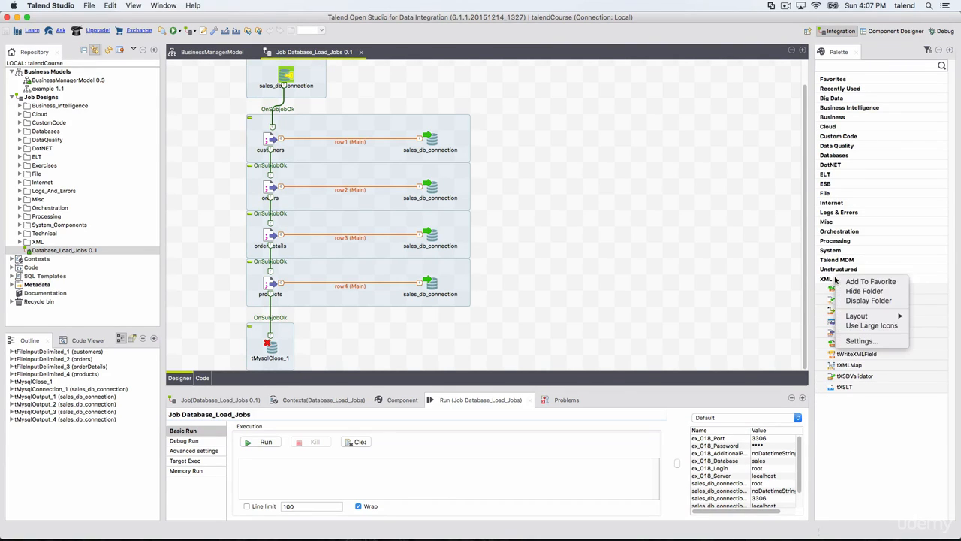
{"action": "left_click", "coordinate": [862, 340]}
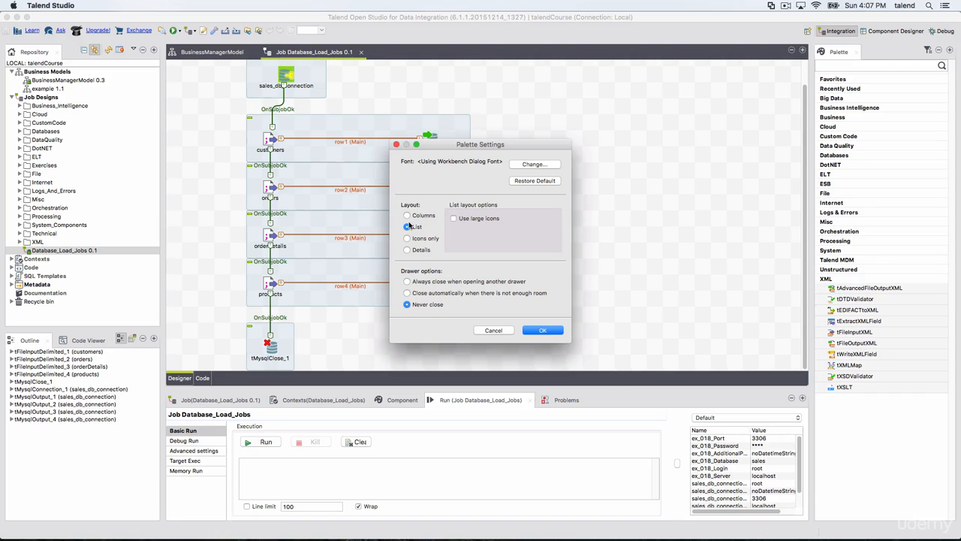
{"action": "left_click", "coordinate": [463, 283]}
{"action": "left_click", "coordinate": [542, 332]}
{"action": "left_click", "coordinate": [852, 279]}
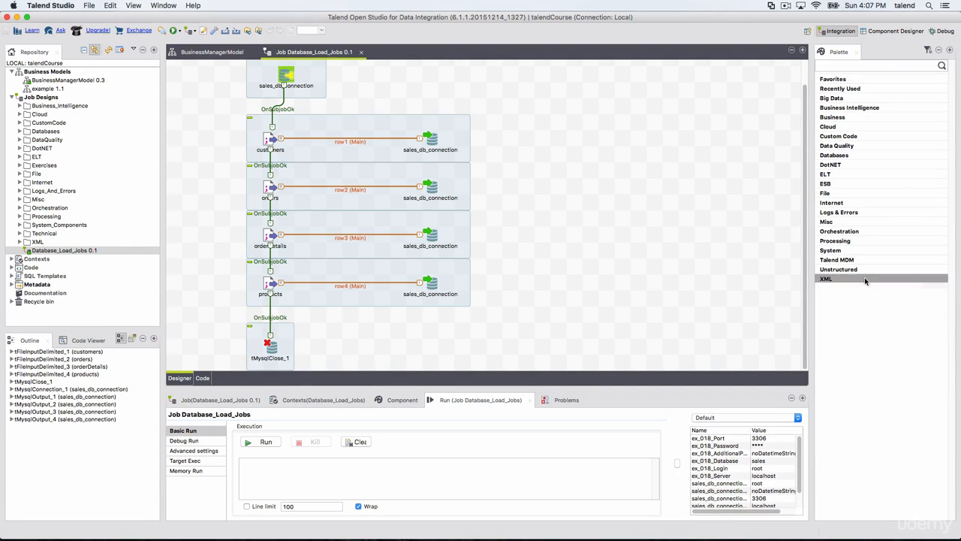
Test the drawer behaviour by opening and closing the Unstructured, XML and Cloud families in the palette.
{"action": "left_click", "coordinate": [860, 269]}
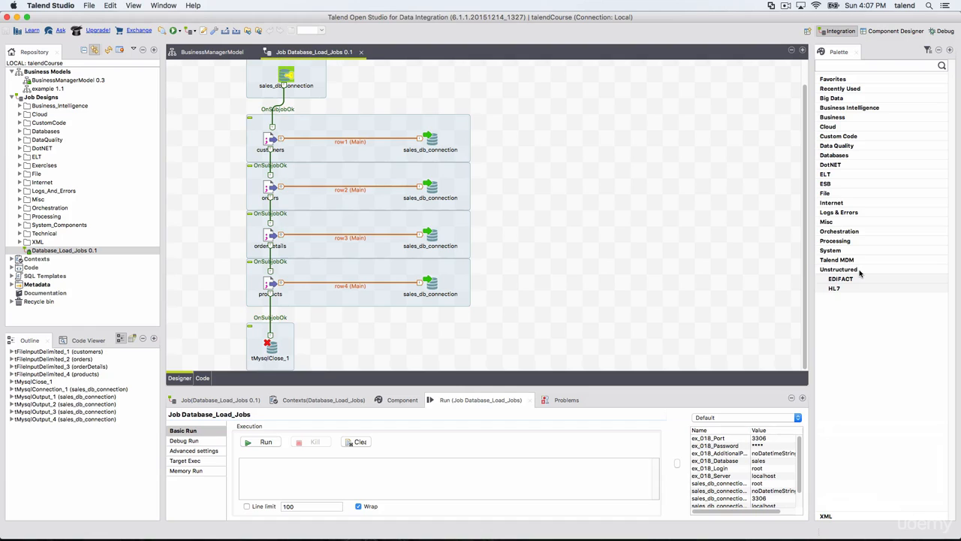
{"action": "left_click", "coordinate": [859, 269]}
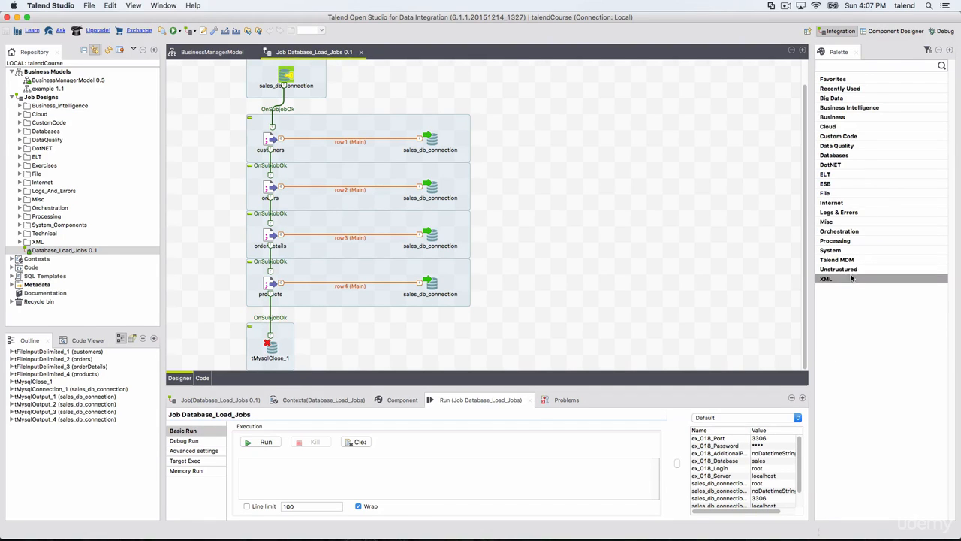
{"action": "left_click", "coordinate": [851, 278]}
{"action": "left_click", "coordinate": [838, 127]}
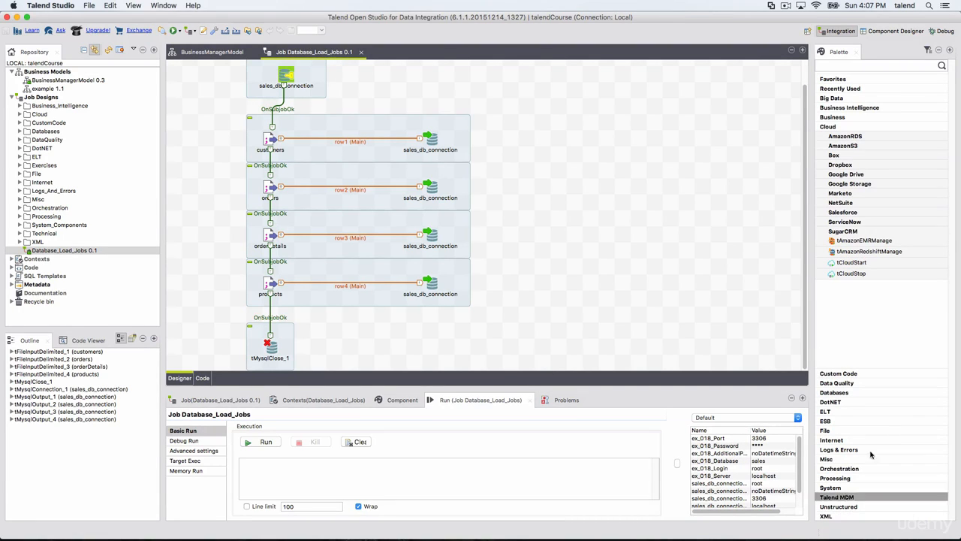
{"action": "left_click", "coordinate": [835, 127]}
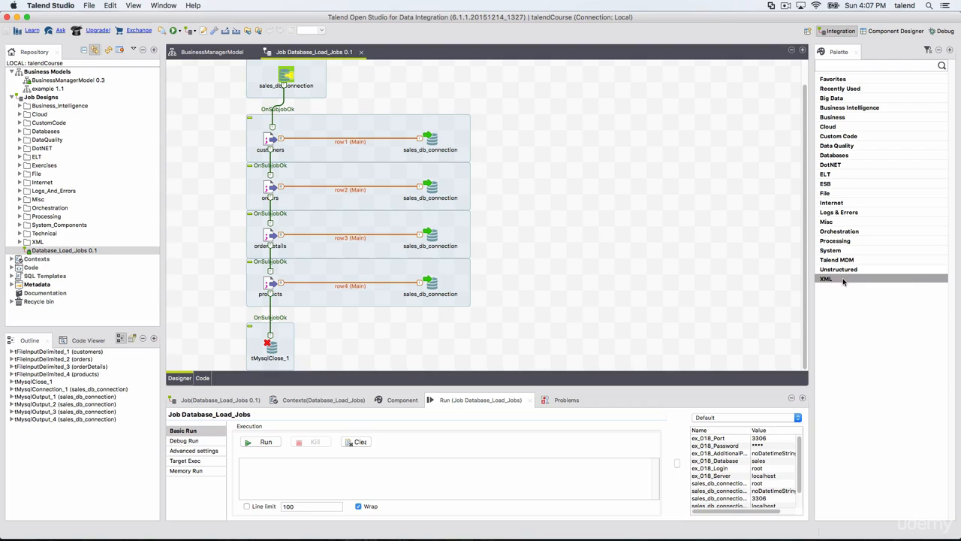
{"action": "right_click", "coordinate": [844, 281]}
{"action": "left_click", "coordinate": [853, 282]}
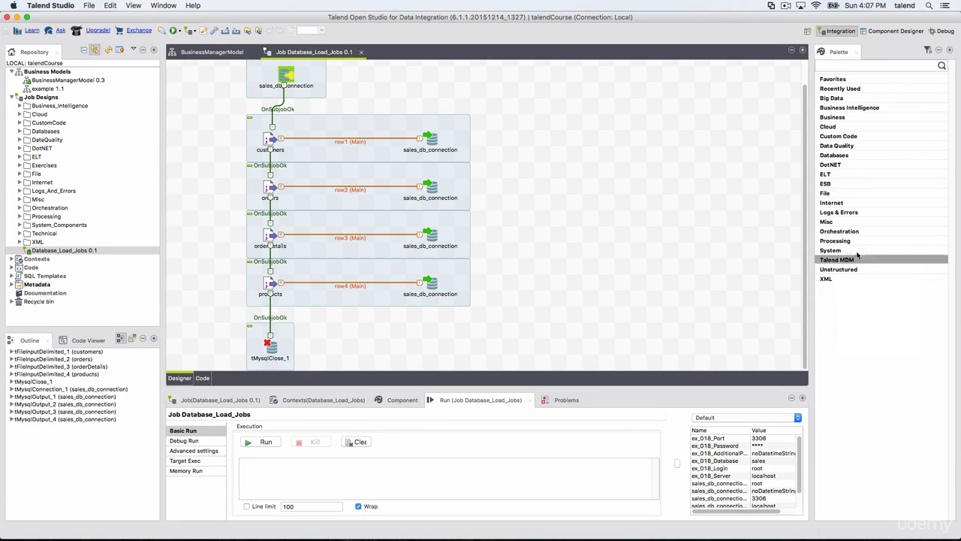
Open the Databases, Custom Code and Data Quality families one after another to check how the palette drawers close.
{"action": "left_click", "coordinate": [844, 155]}
{"action": "left_click", "coordinate": [844, 155]}
{"action": "left_click", "coordinate": [839, 137]}
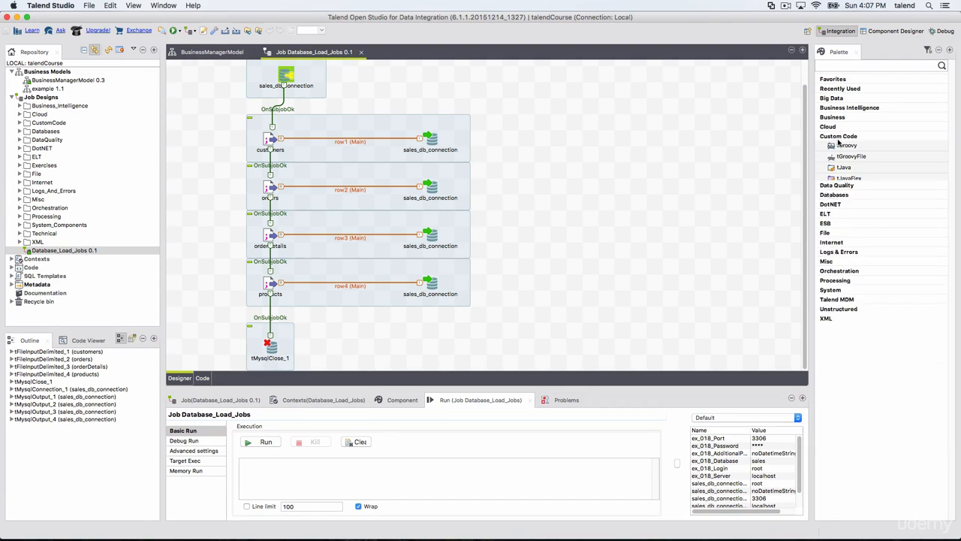
{"action": "left_click", "coordinate": [848, 383]}
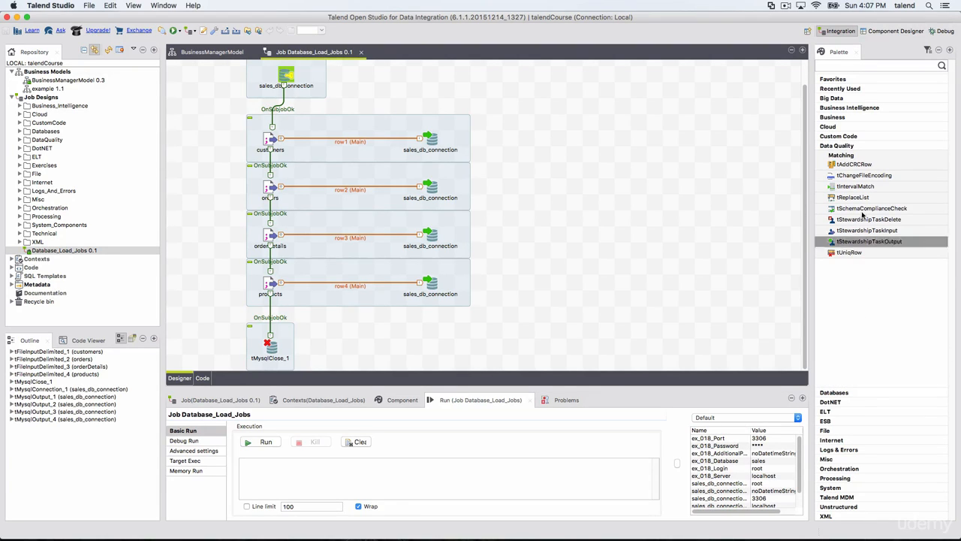
Set the palette's drawer option to "Never close" with large icons left off, apply the settings, and collapse the Data Quality family.
{"action": "right_click", "coordinate": [846, 146]}
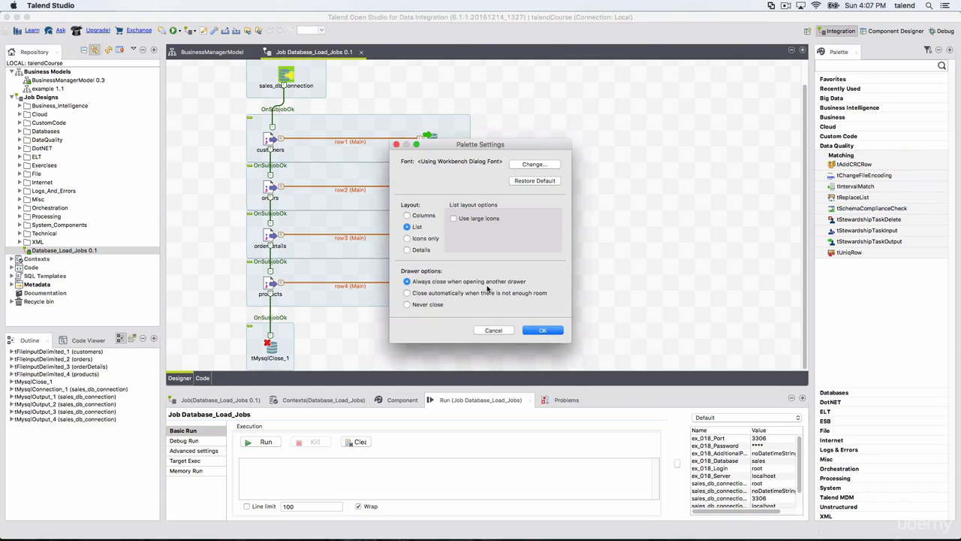
{"action": "left_click", "coordinate": [432, 304]}
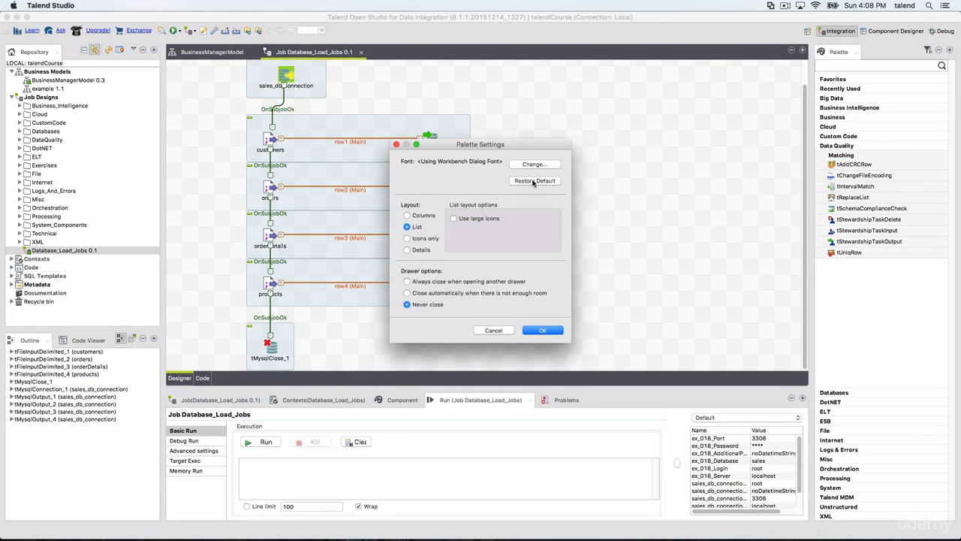
{"action": "left_click", "coordinate": [455, 219]}
{"action": "left_click", "coordinate": [454, 219]}
{"action": "left_click", "coordinate": [538, 334]}
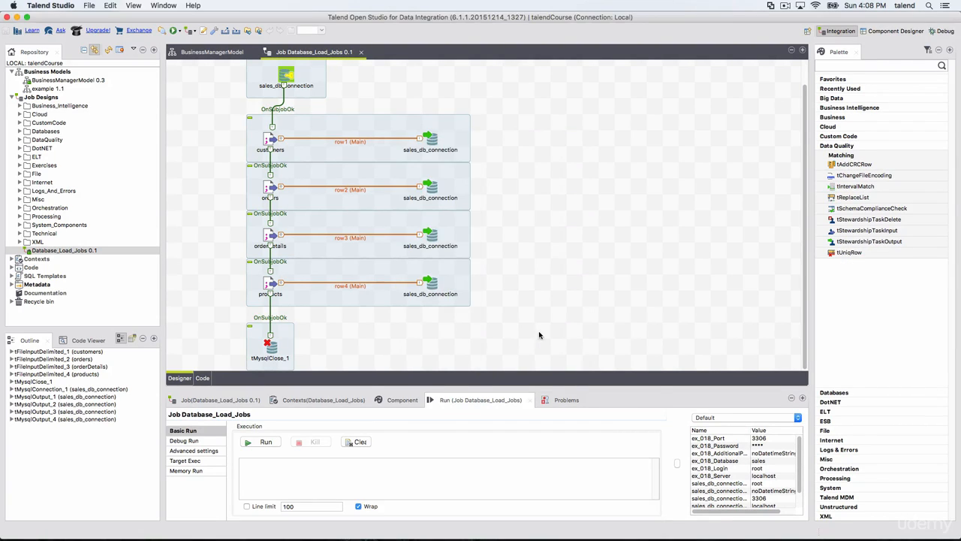
{"action": "left_click", "coordinate": [854, 146]}
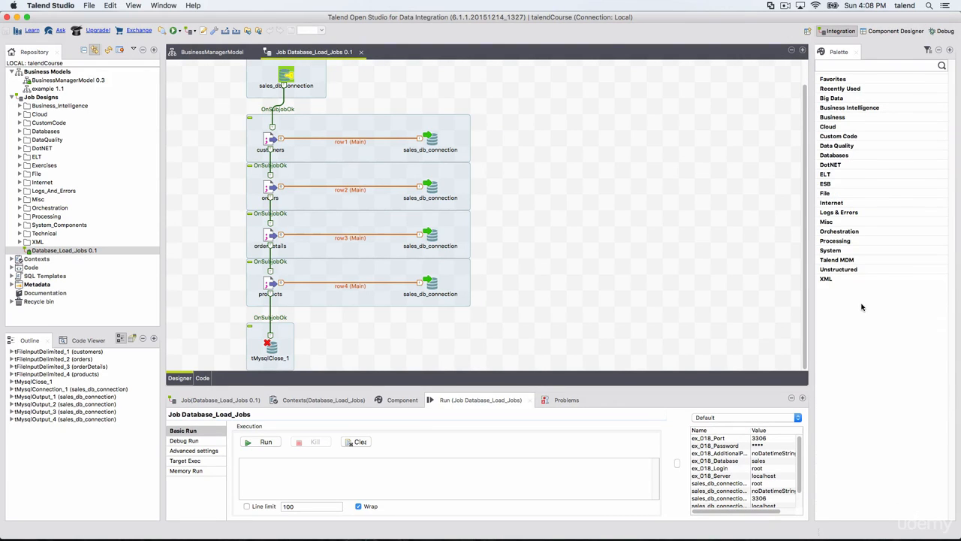